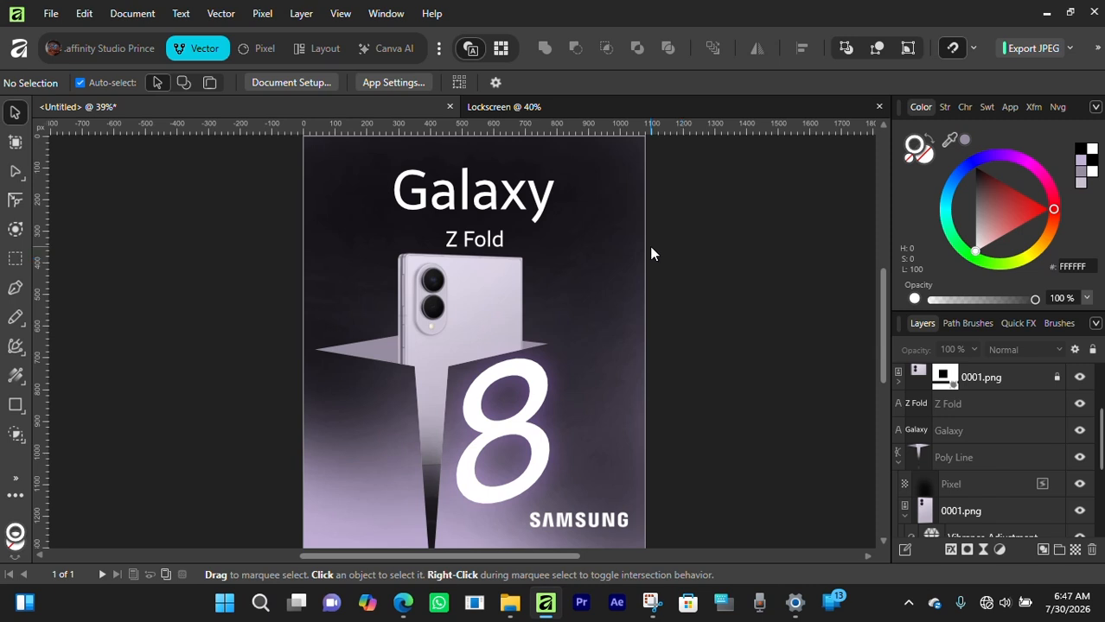
# Insert a document-sized artboard of 1080 × 1350 px around the Galaxy Z Fold poster.
pyautogui.scroll(1, 321, 189)
pyautogui.click(15, 141)
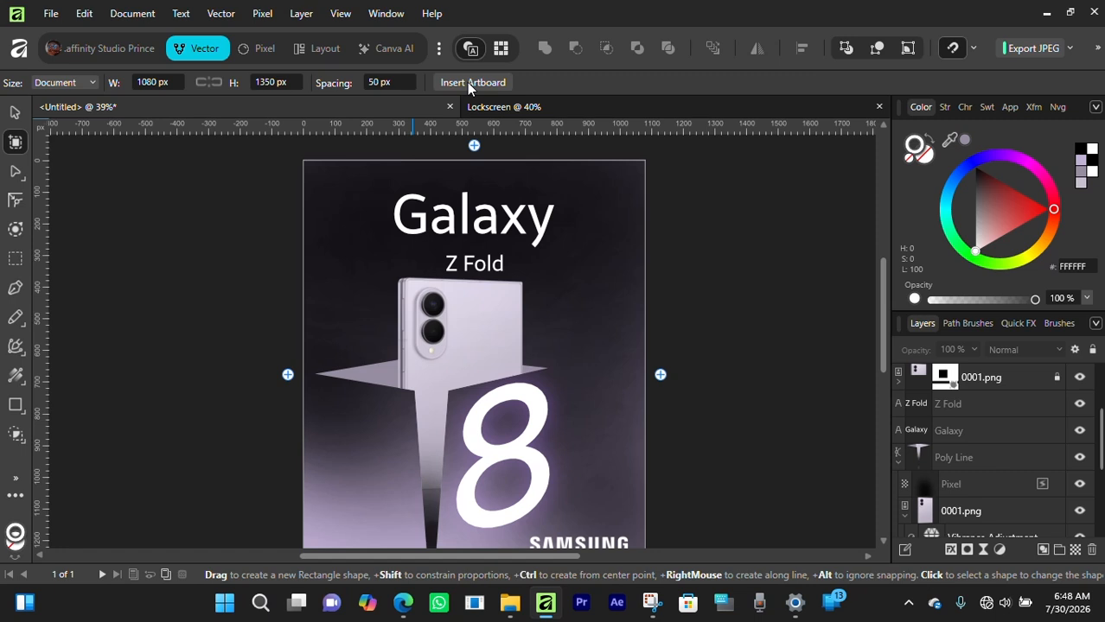
pyautogui.click(466, 82)
pyautogui.click(15, 113)
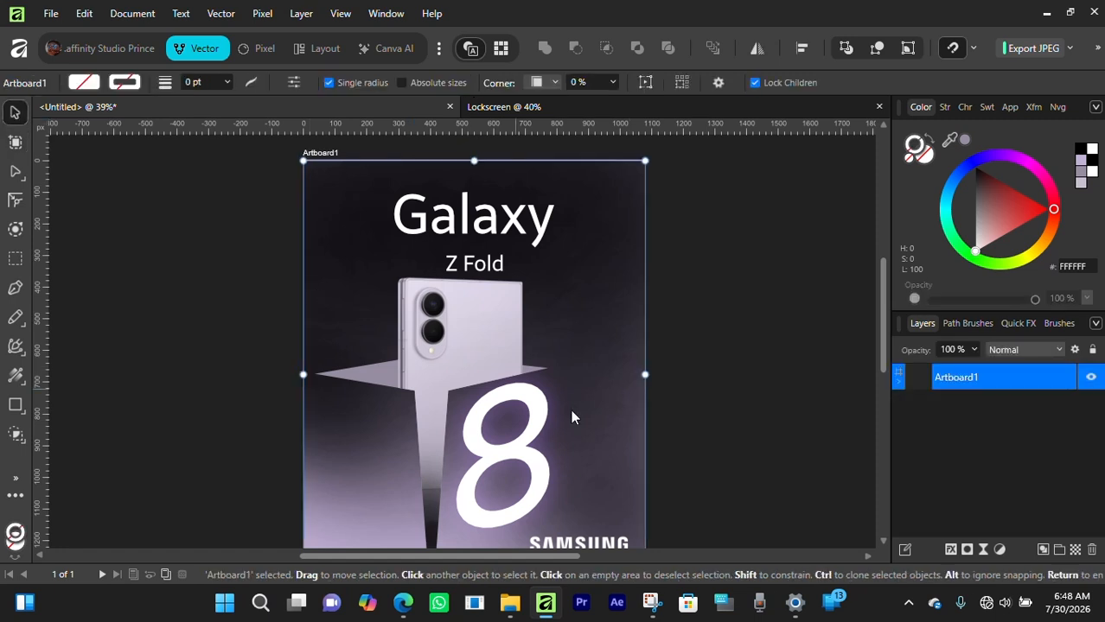
# Toggle the poster artboard's visibility off and on to check its contents, and view its thumbnail in the Layout workspace.
pyautogui.click(1090, 380)
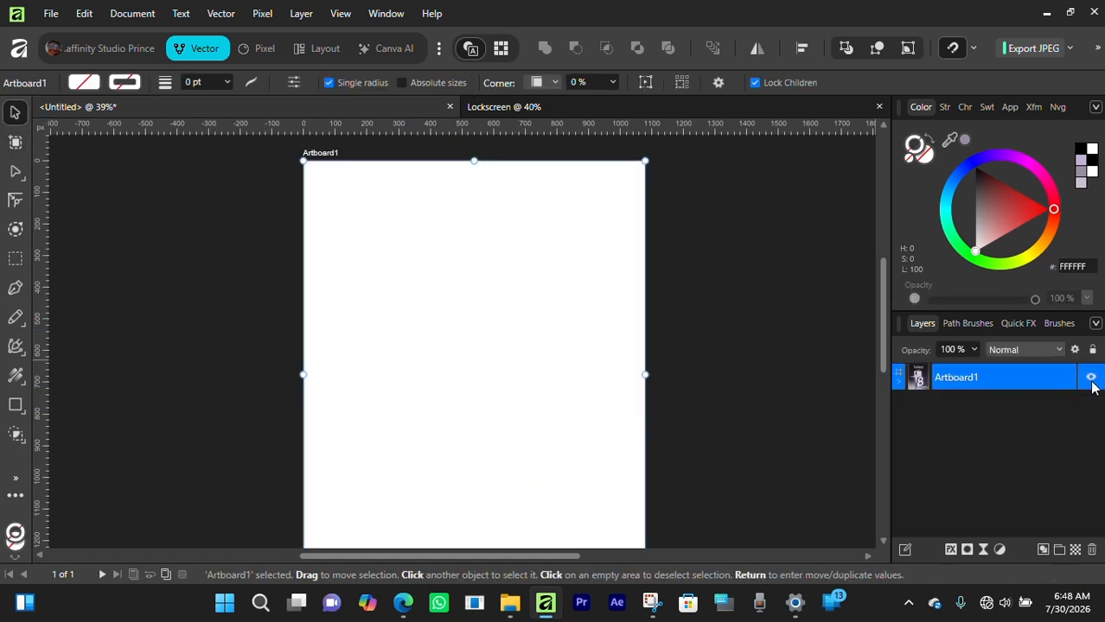
pyautogui.click(1090, 380)
pyautogui.click(1090, 379)
pyautogui.click(1090, 380)
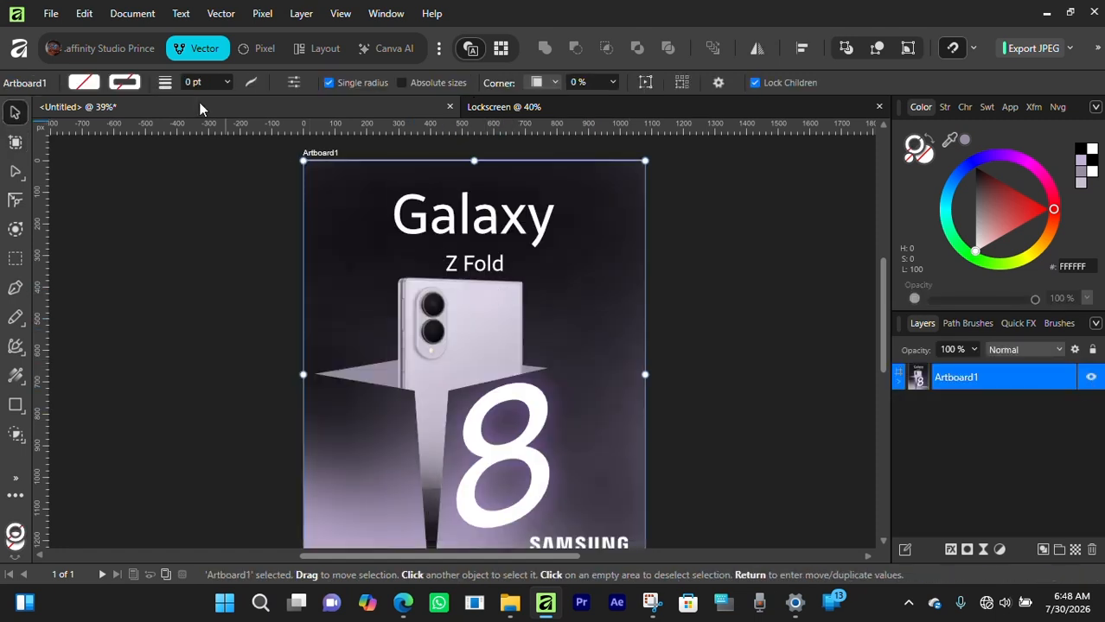
pyautogui.click(325, 48)
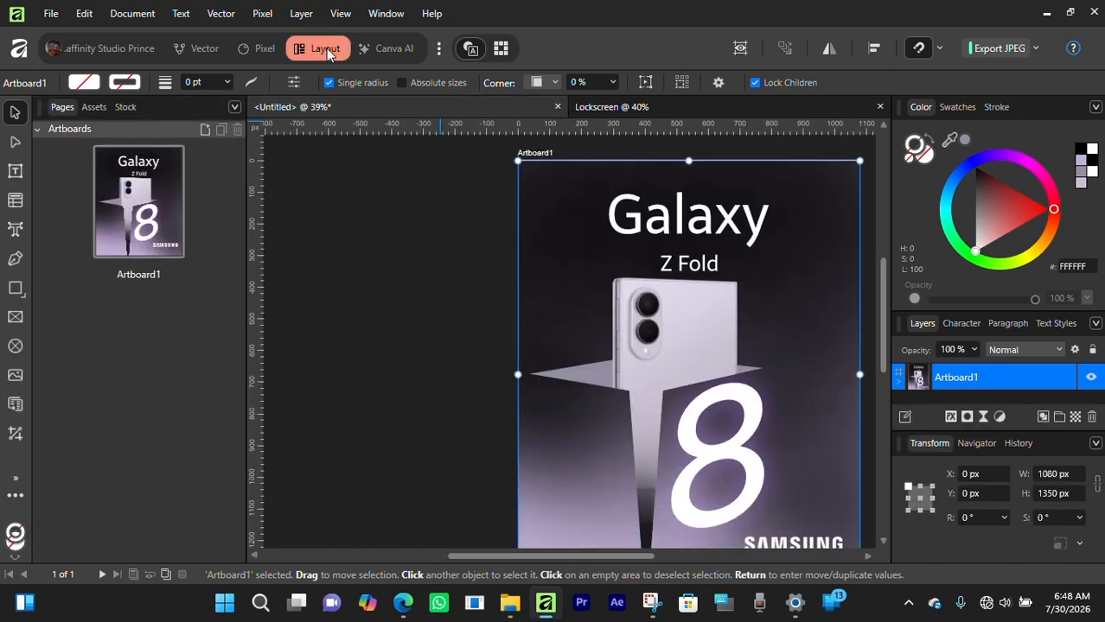
pyautogui.click(139, 217)
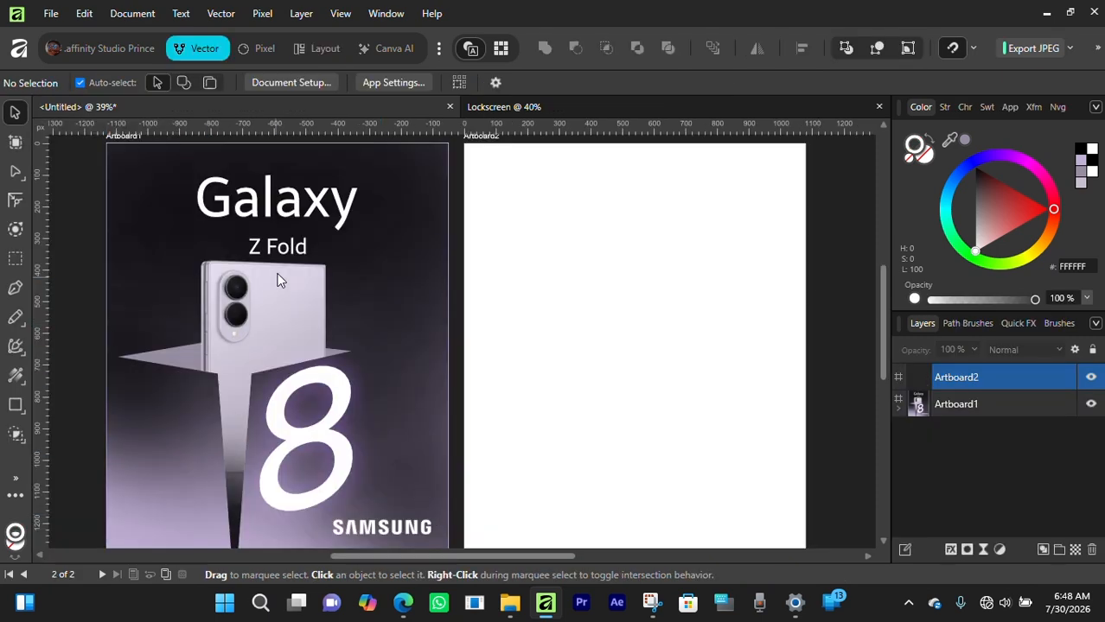
# Switch to File Explorer, open the New folder directory and preview the Galaxy Z Fold8 front, back and side images.
pyautogui.click(510, 602)
pyautogui.click(69, 325)
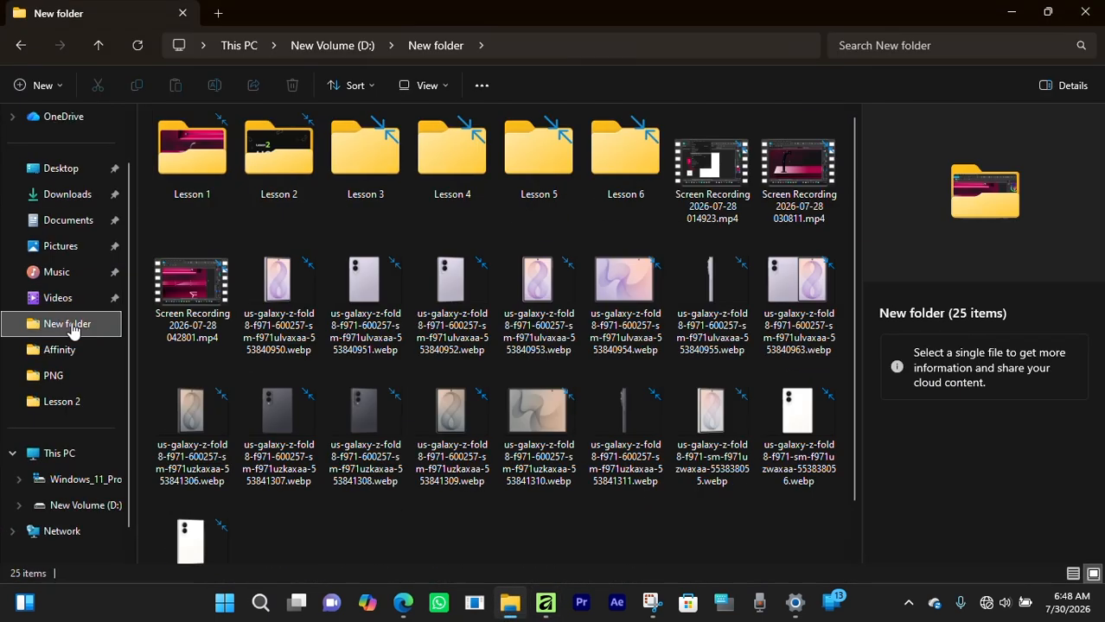
pyautogui.click(260, 280)
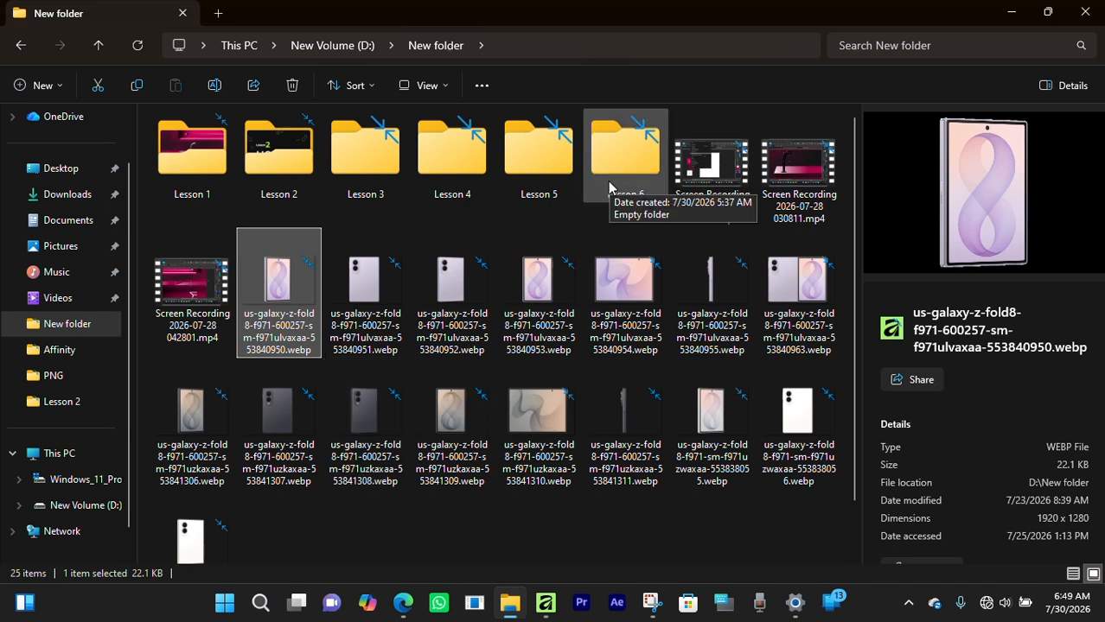
pyautogui.click(619, 412)
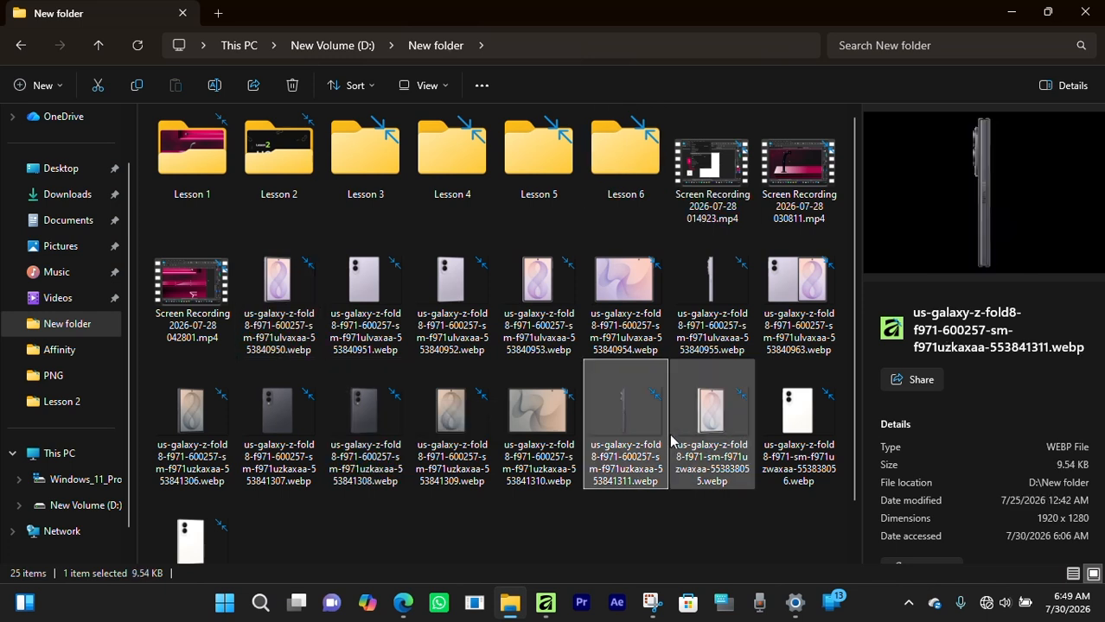
pyautogui.click(363, 293)
pyautogui.click(454, 290)
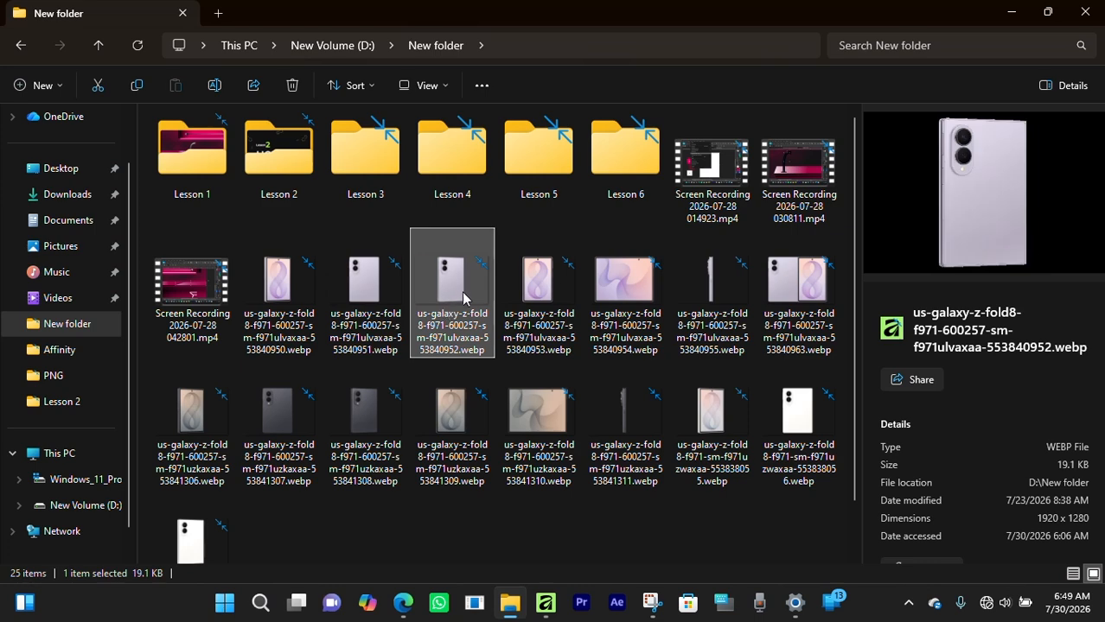
pyautogui.click(612, 430)
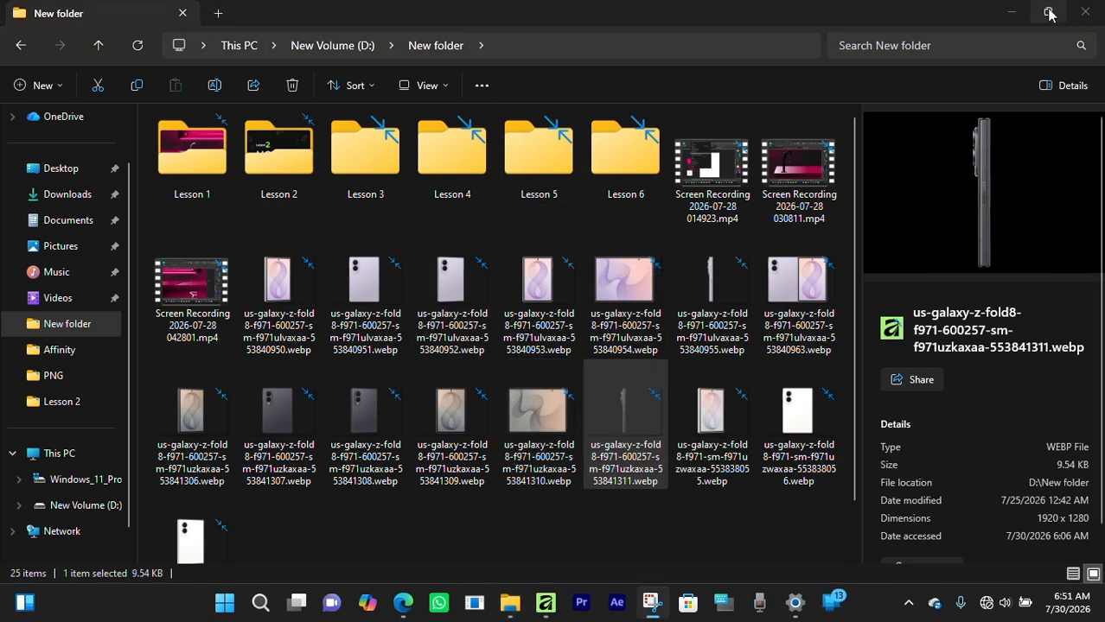
# Place the dark side-view phone image ending in 553841311.webp on the blank second artboard, scale it to about 70% and deselect it.
pyautogui.click(1049, 14)
pyautogui.scroll(-7, 274, 333)
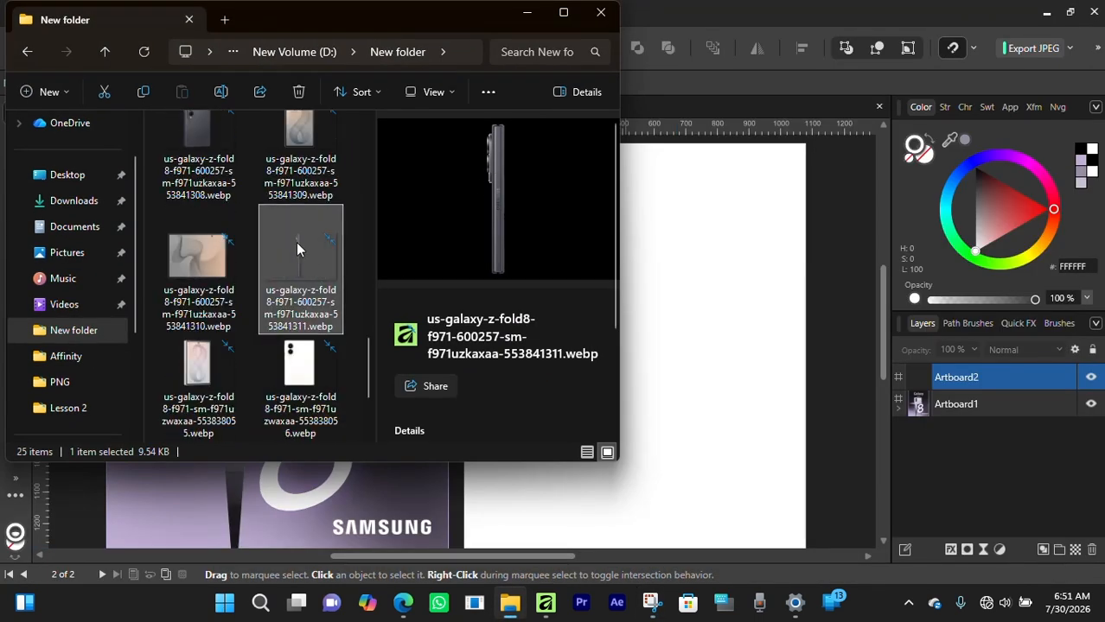
pyautogui.moveTo(296, 242); pyautogui.dragTo(683, 329)
pyautogui.moveTo(124, 20); pyautogui.dragTo(158, 225)
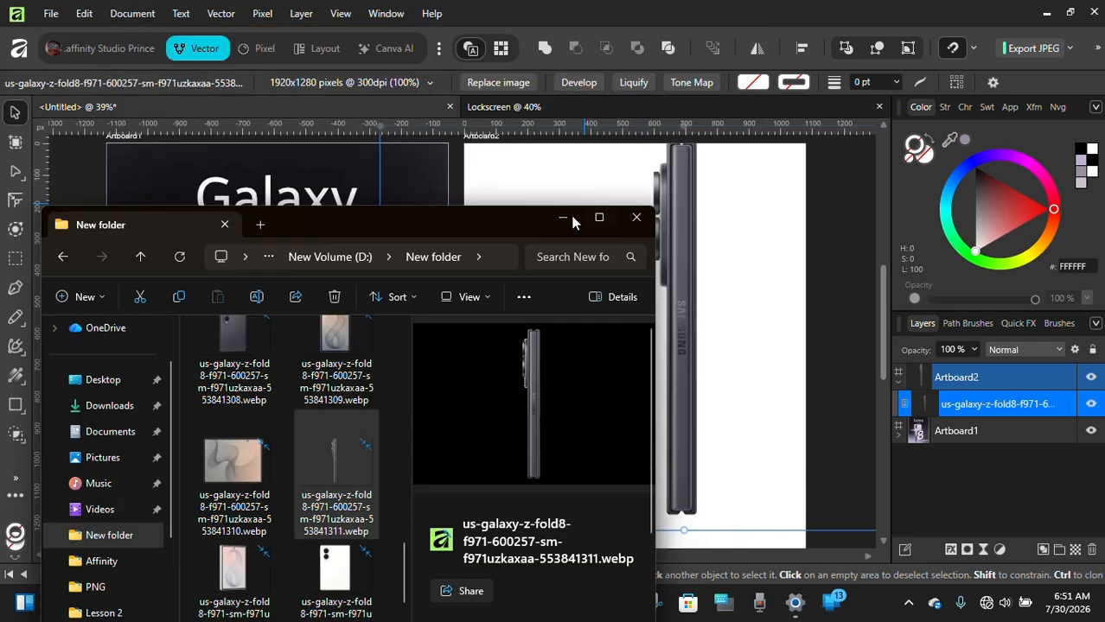
pyautogui.click(573, 221)
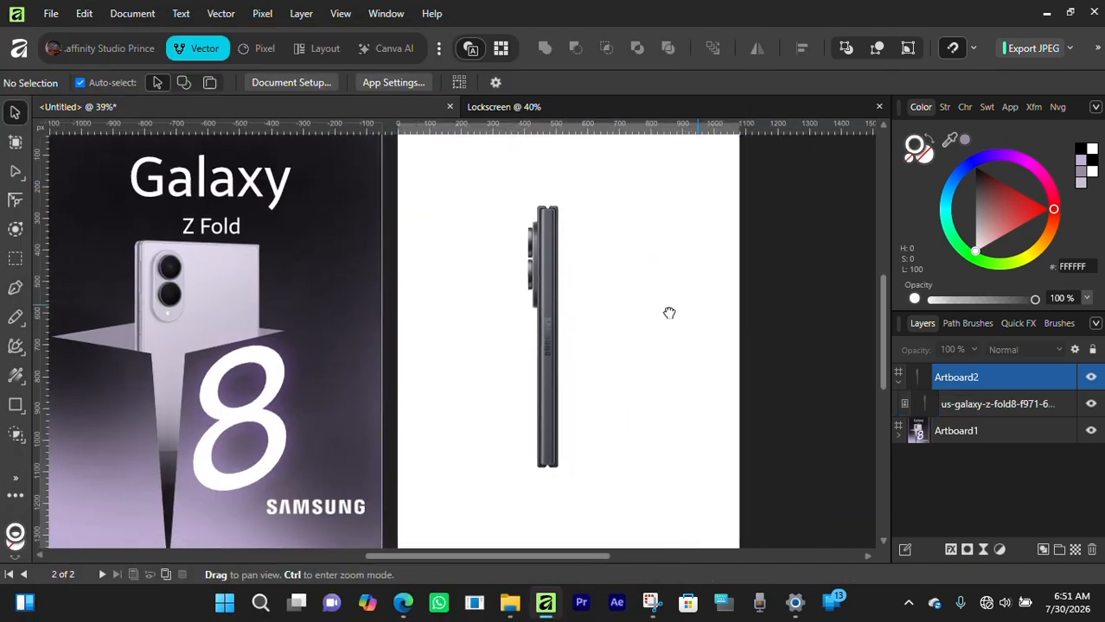
pyautogui.click(548, 347)
pyautogui.hotkey('ctrl', 'd')
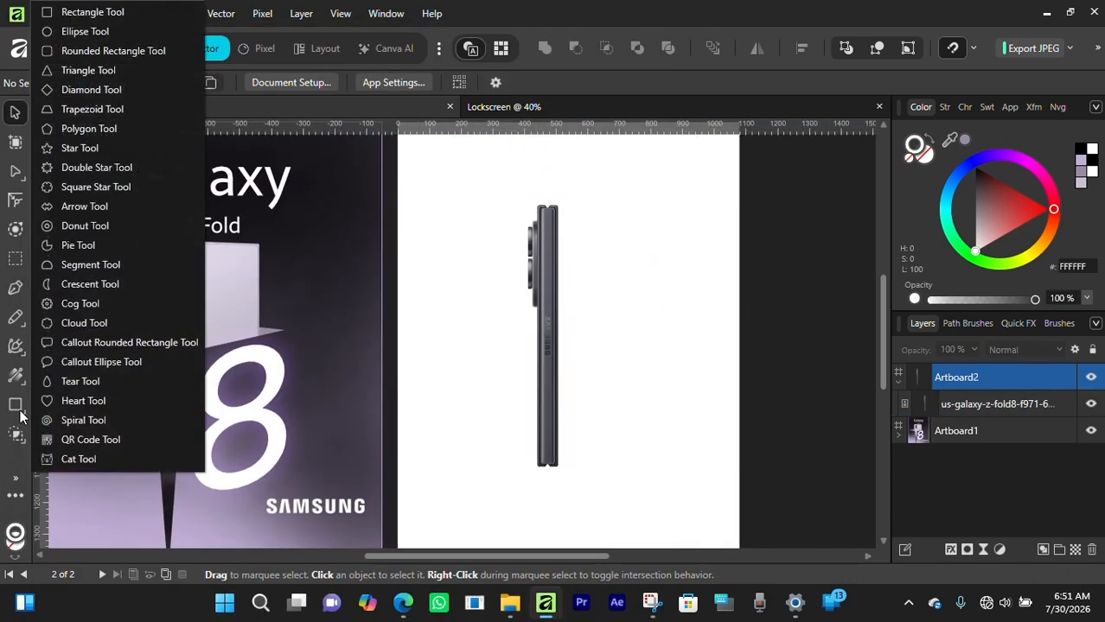
# Draw a five-pointed star with the Star Tool over the phone image on the second artboard.
pyautogui.click(21, 411)
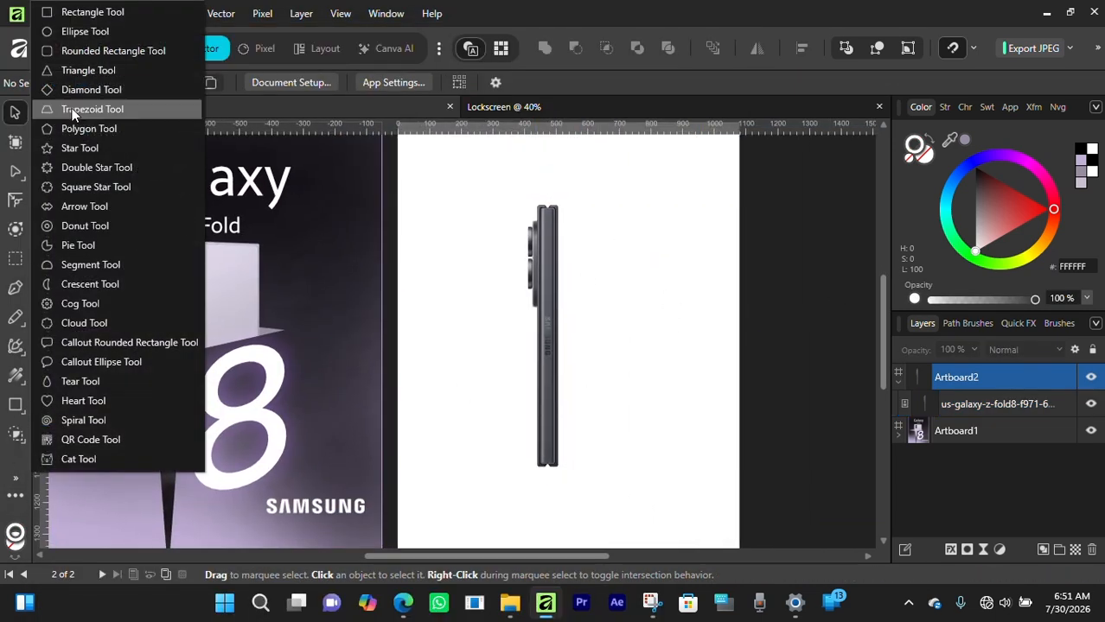
pyautogui.click(16, 408)
pyautogui.click(95, 252)
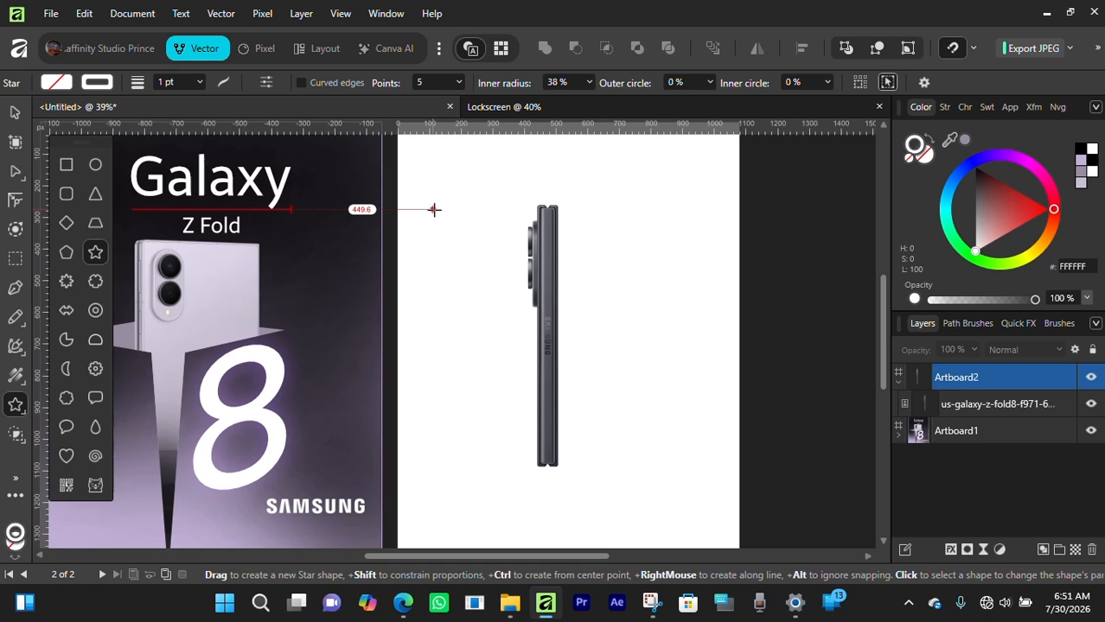
pyautogui.moveTo(433, 209); pyautogui.dragTo(640, 473)
pyautogui.press('v')
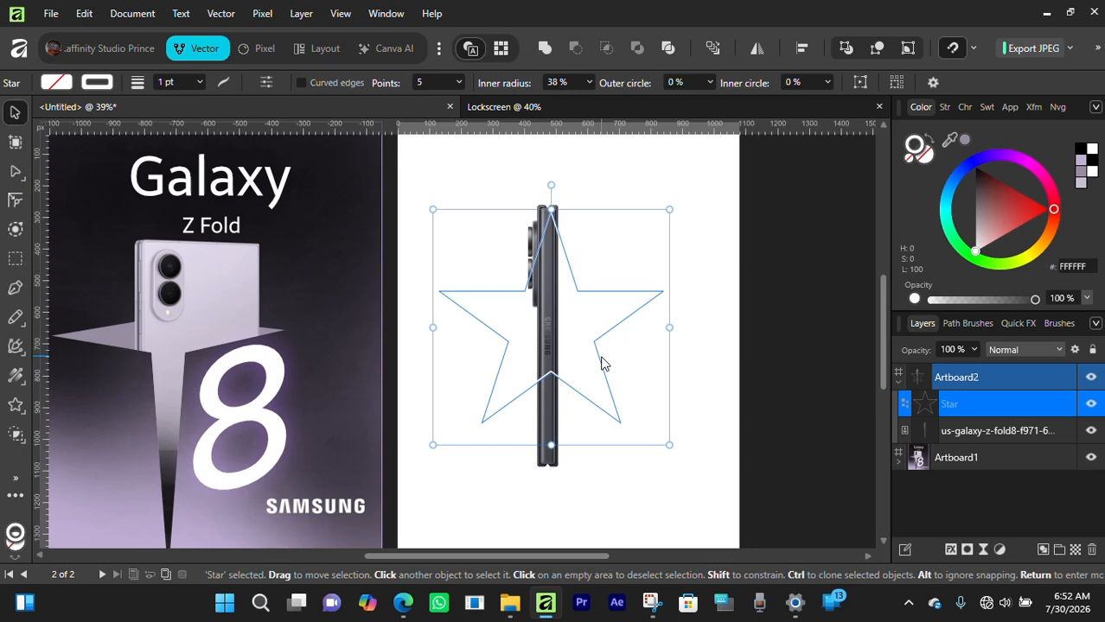
# Give the star the grey fill 5D5E66 sampled from the phone body, without an outline, and place it beneath the phone image.
pyautogui.scroll(3, 596, 333)
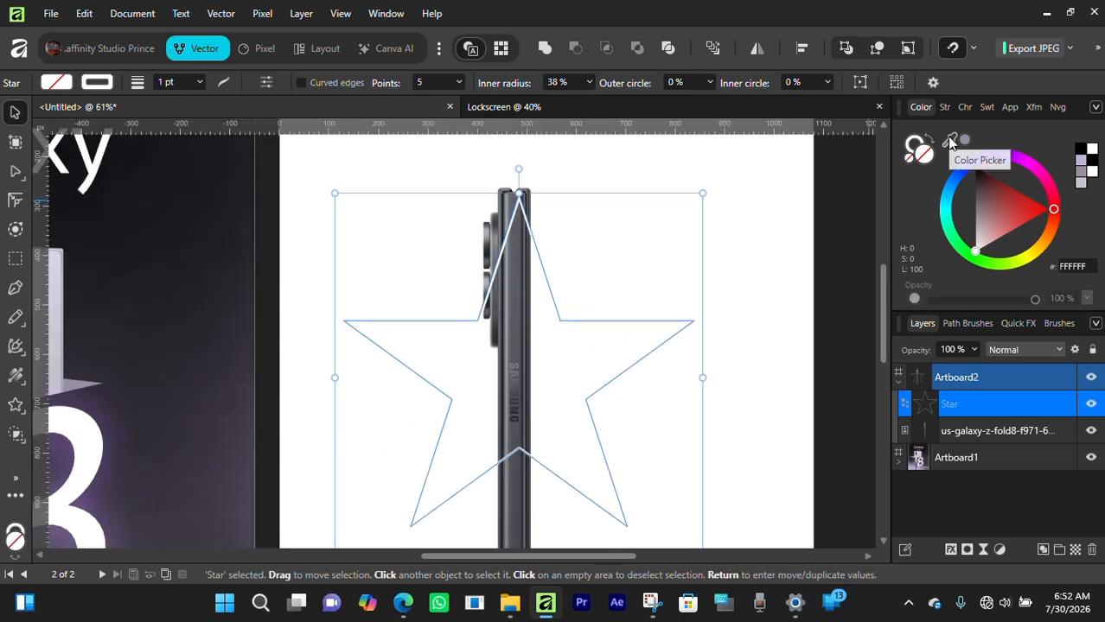
pyautogui.moveTo(948, 138); pyautogui.dragTo(508, 273)
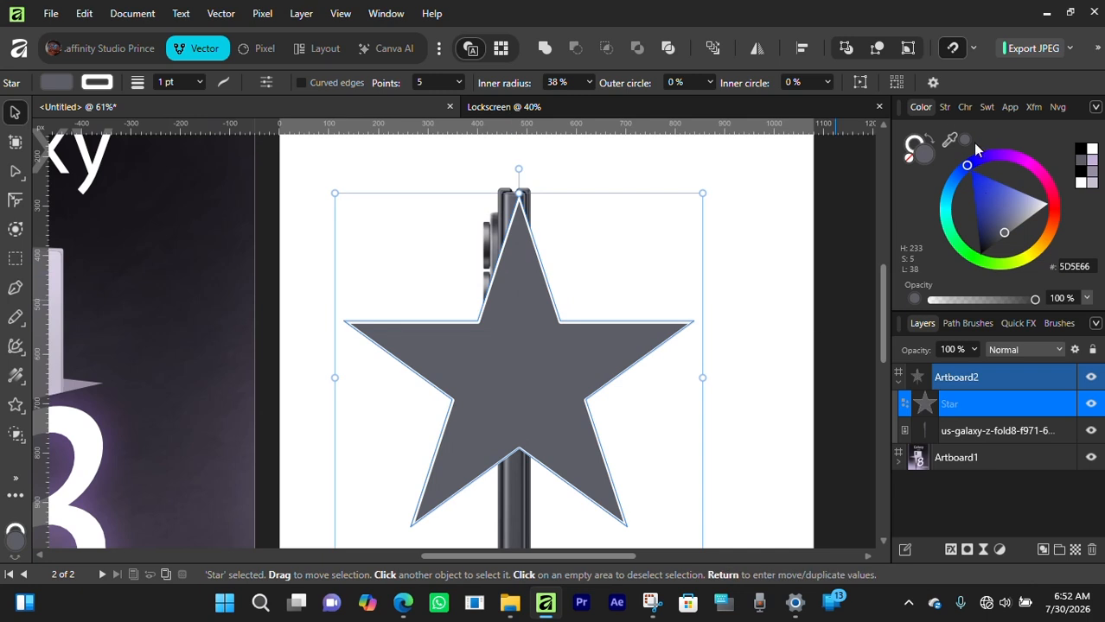
pyautogui.click(922, 152)
pyautogui.click(907, 158)
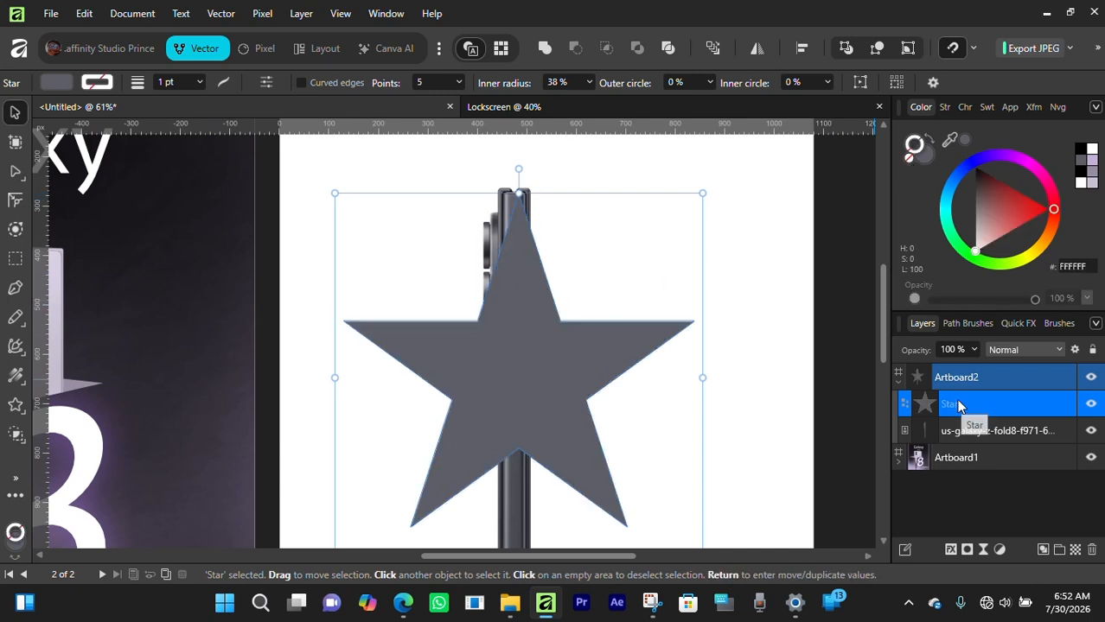
pyautogui.moveTo(958, 405); pyautogui.dragTo(969, 442)
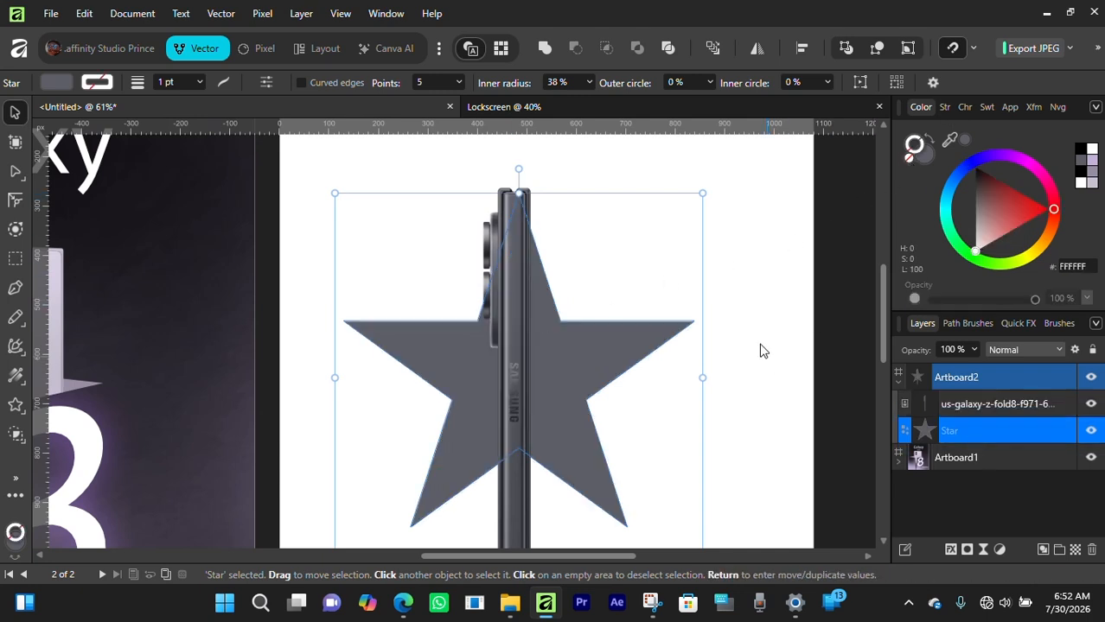
# Duplicate the side-view phone image and hide the upper copy.
pyautogui.click(578, 350)
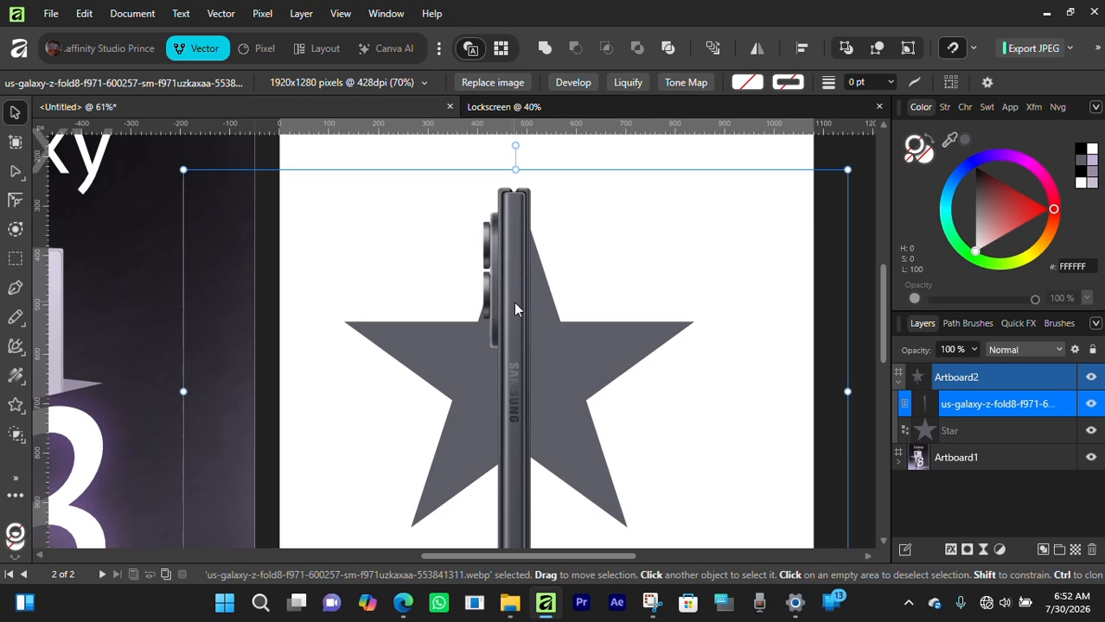
pyautogui.hotkey('ctrl', 'j')
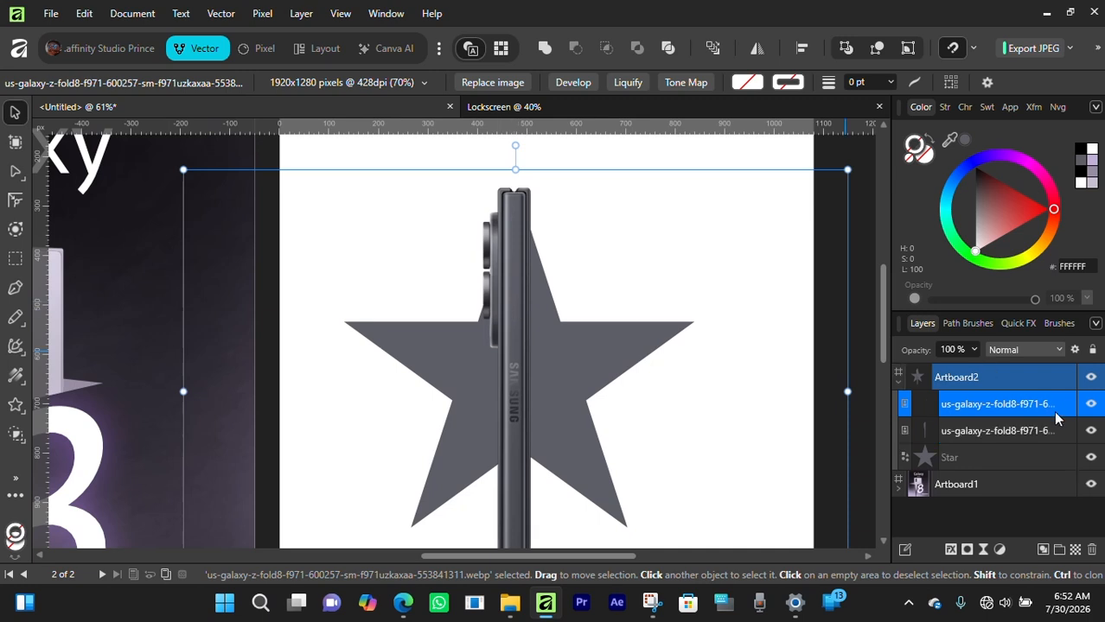
pyautogui.click(1091, 411)
pyautogui.click(788, 421)
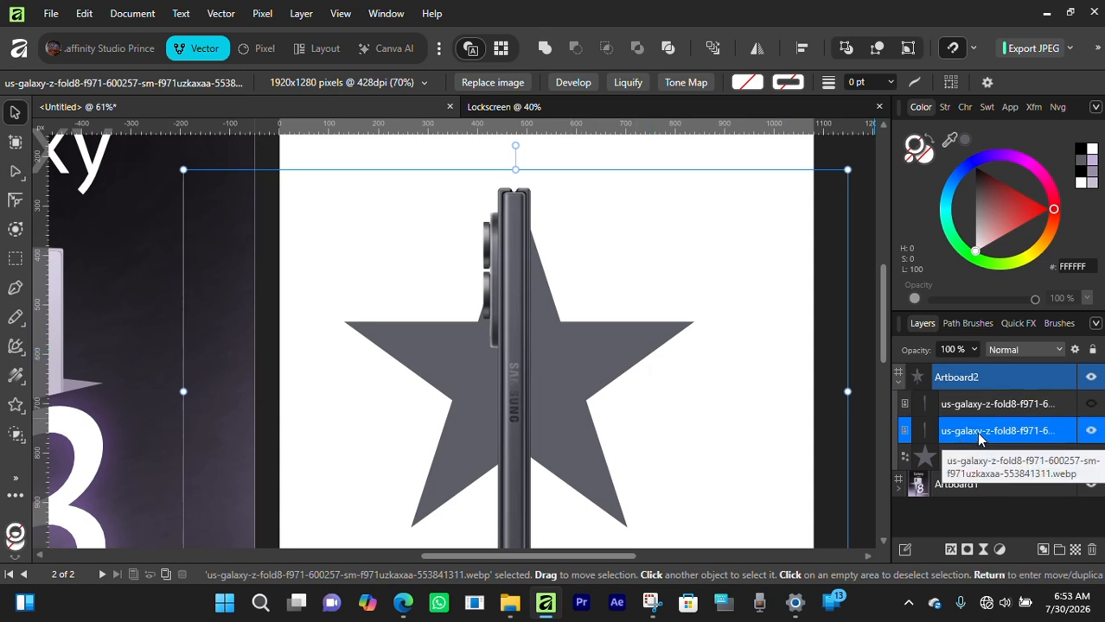
# Clip the visible phone image to the star by nesting its layer inside the star layer.
pyautogui.moveTo(977, 432); pyautogui.dragTo(990, 485)
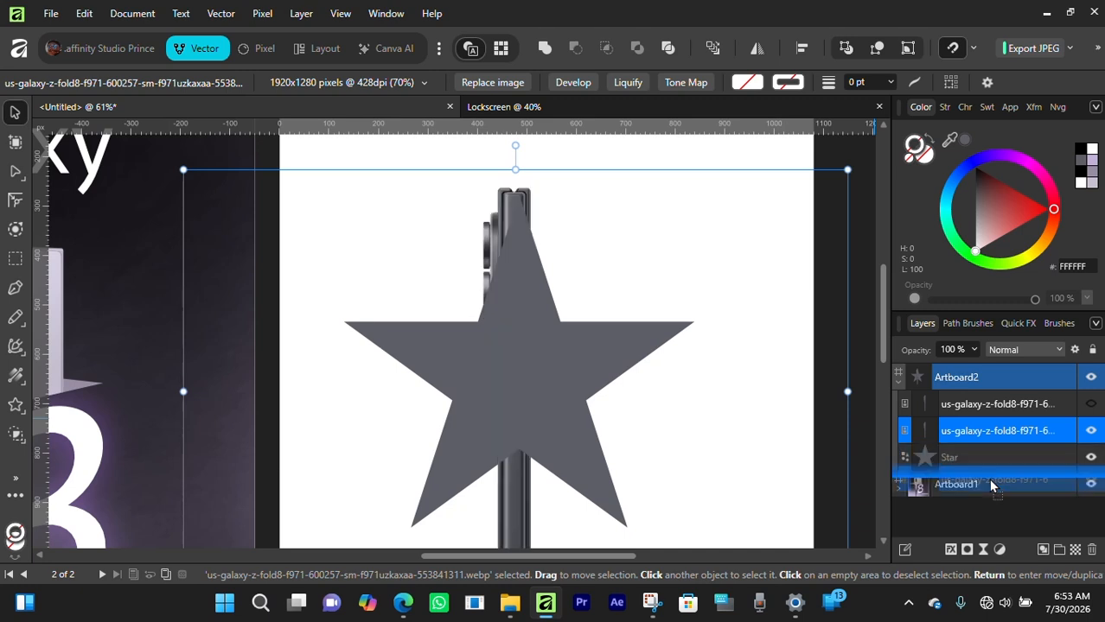
pyautogui.moveTo(991, 480); pyautogui.dragTo(988, 464)
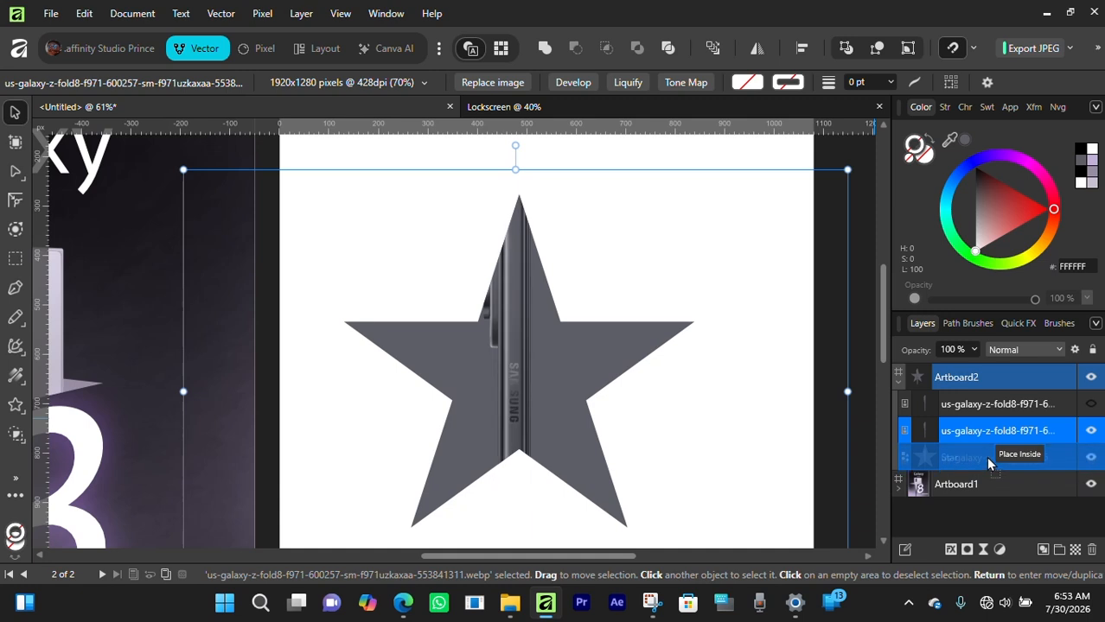
pyautogui.moveTo(989, 465); pyautogui.dragTo(986, 459)
# Move the clipped phone image down inside the star so its top edge sits below the star's upper tip.
pyautogui.scroll(3, 553, 342)
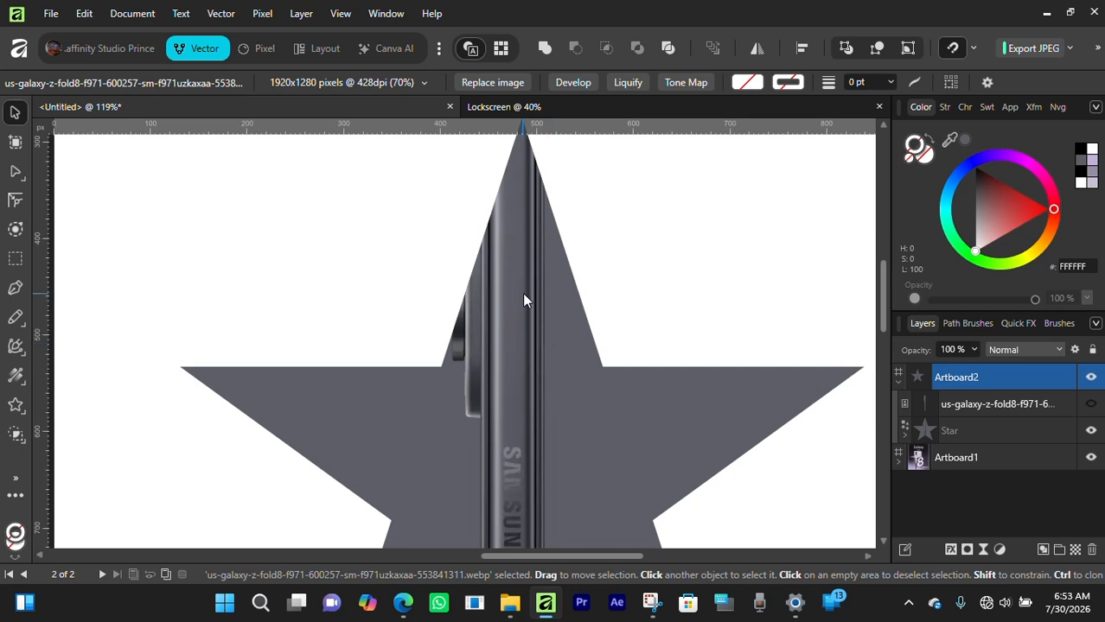
pyautogui.moveTo(522, 293); pyautogui.dragTo(541, 396)
pyautogui.scroll(-3, 551, 394)
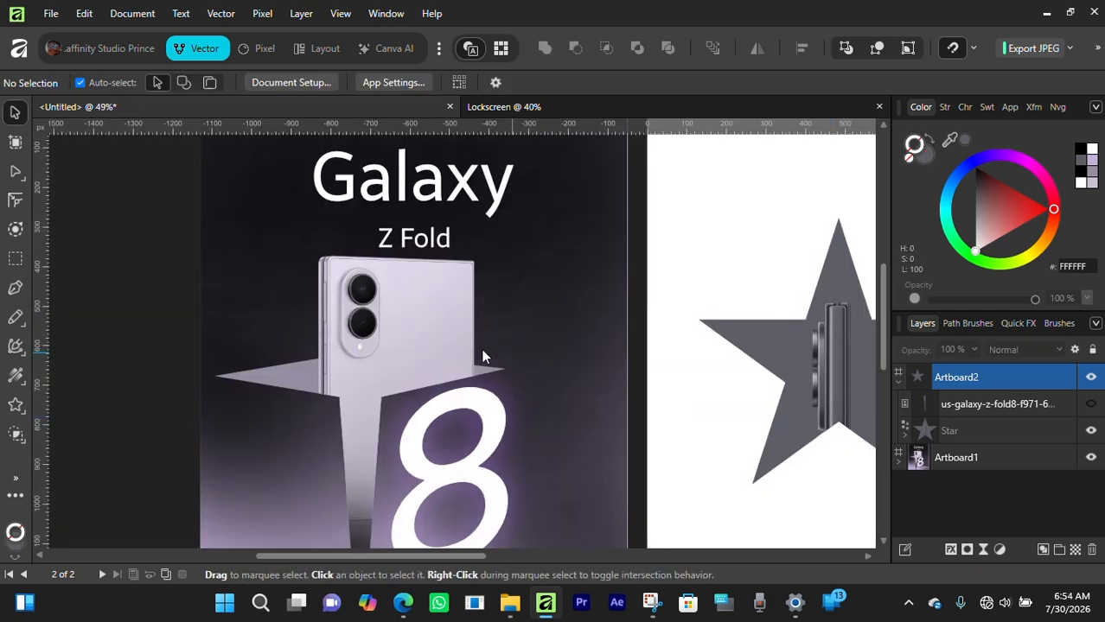
# Set the number of points of the star holding the clipped phone image to 4.
pyautogui.moveTo(391, 365); pyautogui.dragTo(400, 289)
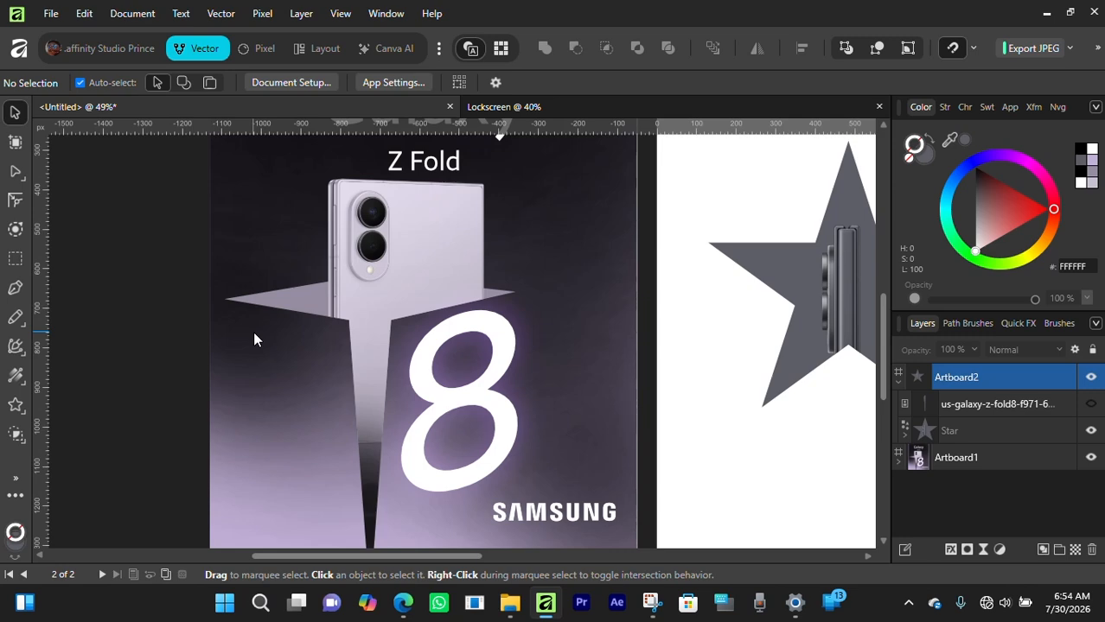
pyautogui.hscroll(5, 515, 350)
pyautogui.click(548, 195)
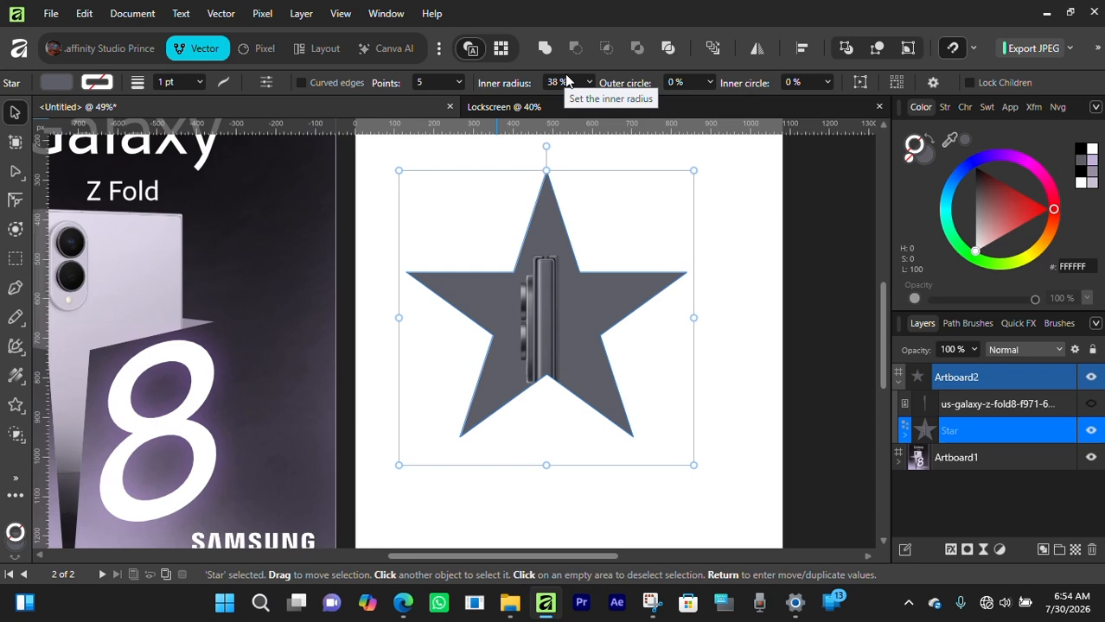
pyautogui.moveTo(460, 82); pyautogui.dragTo(459, 100)
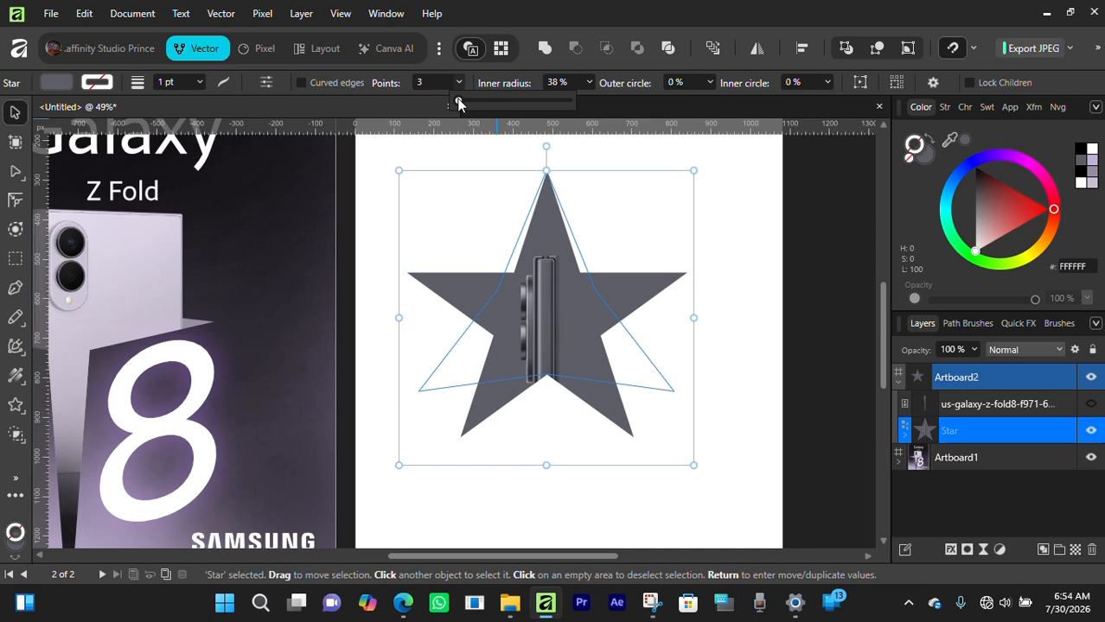
pyautogui.moveTo(460, 103); pyautogui.dragTo(461, 103)
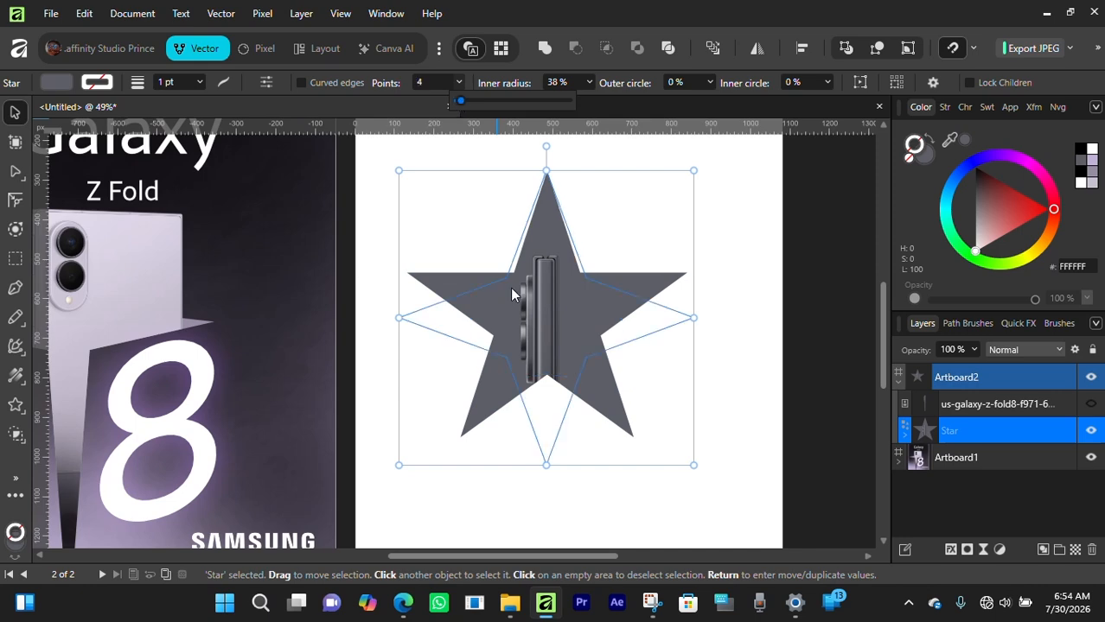
pyautogui.scroll(2, 603, 302)
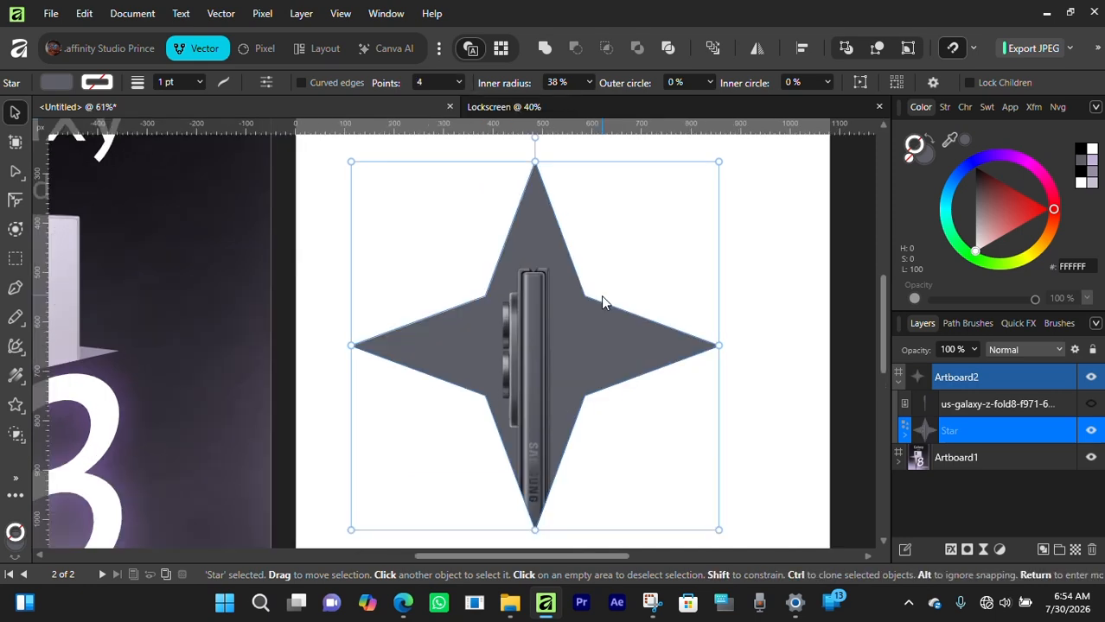
pyautogui.scroll(-2, 602, 302)
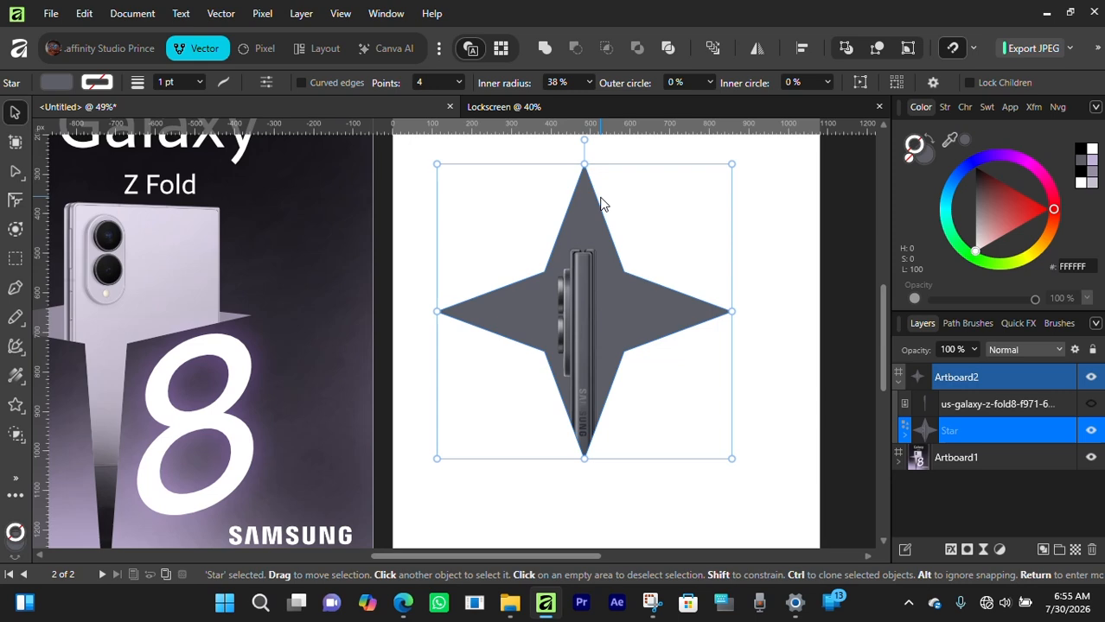
# Convert the four-pointed star on the second artboard to curves.
pyautogui.moveTo(423, 551); pyautogui.dragTo(346, 550)
pyautogui.click(136, 341)
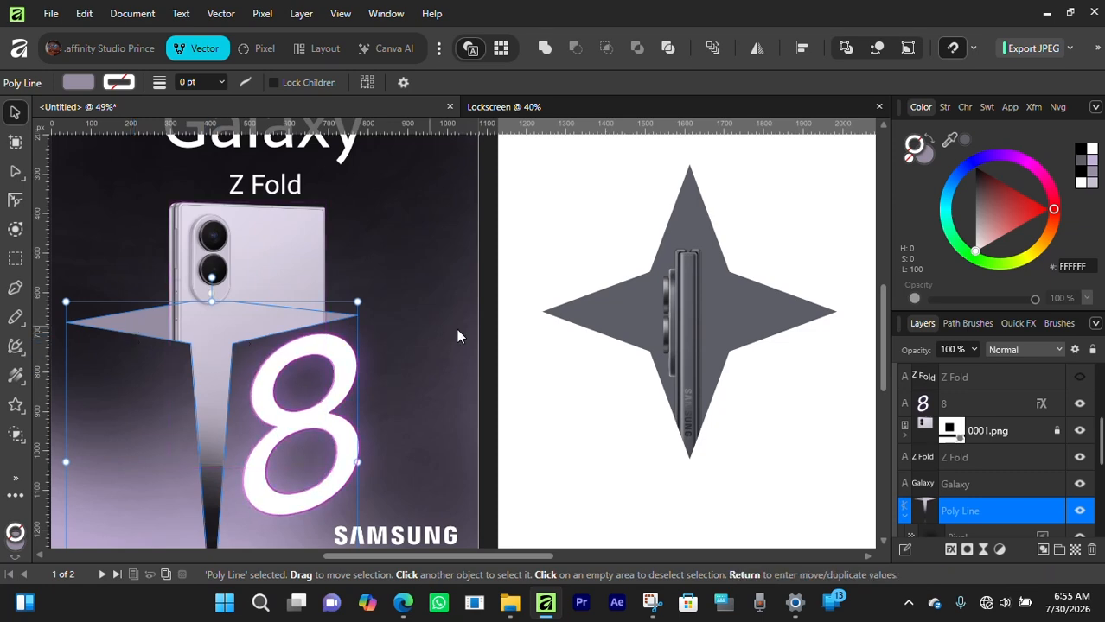
pyautogui.click(605, 321)
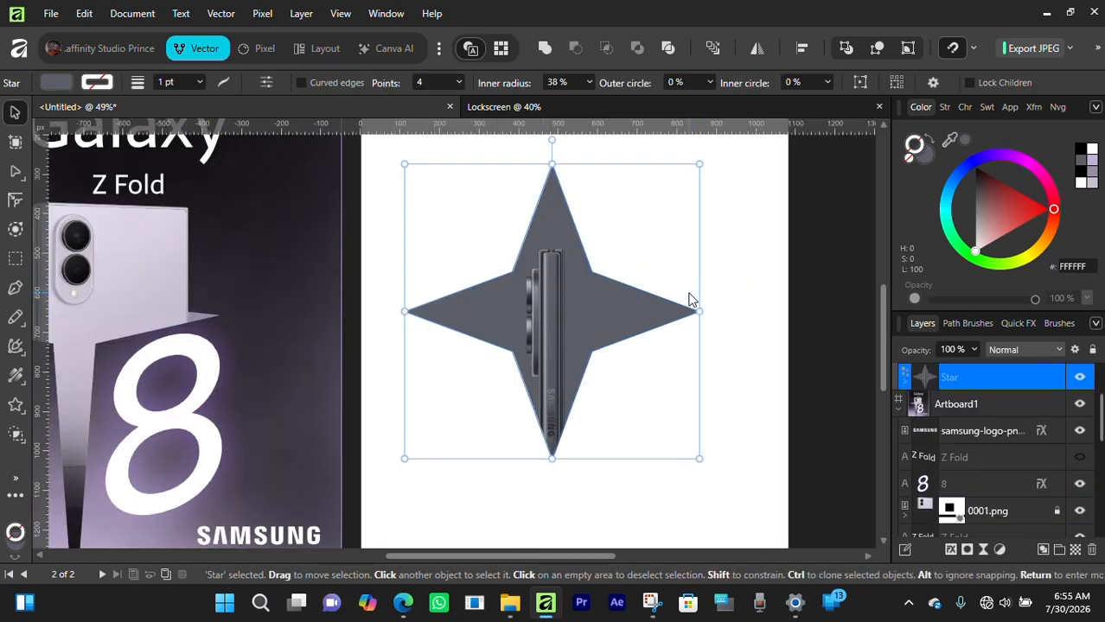
pyautogui.rightClick(545, 210)
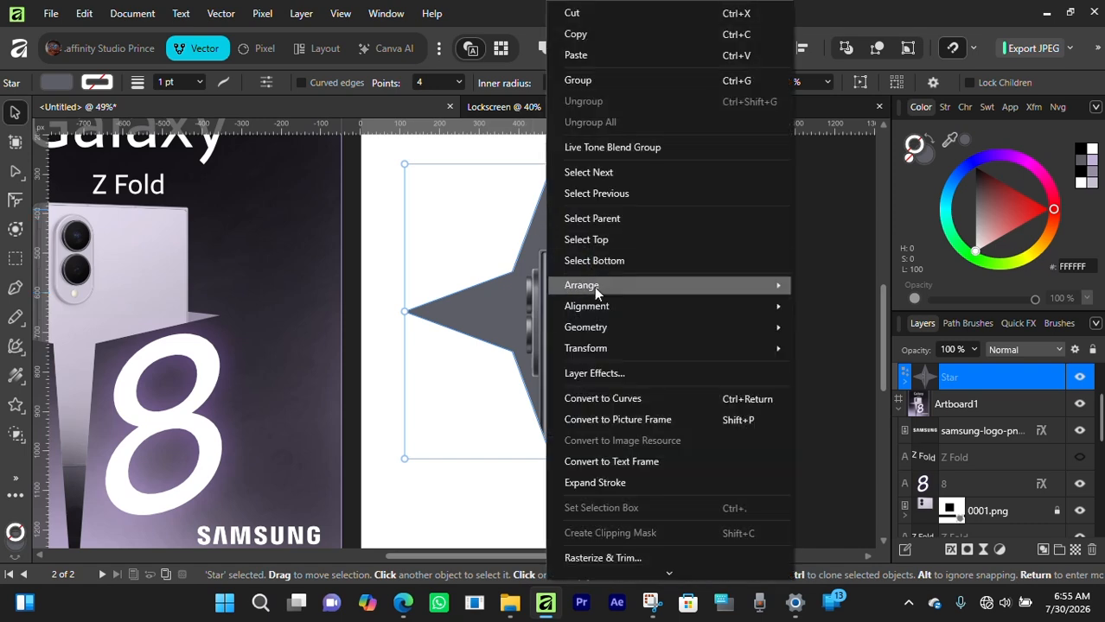
pyautogui.click(623, 398)
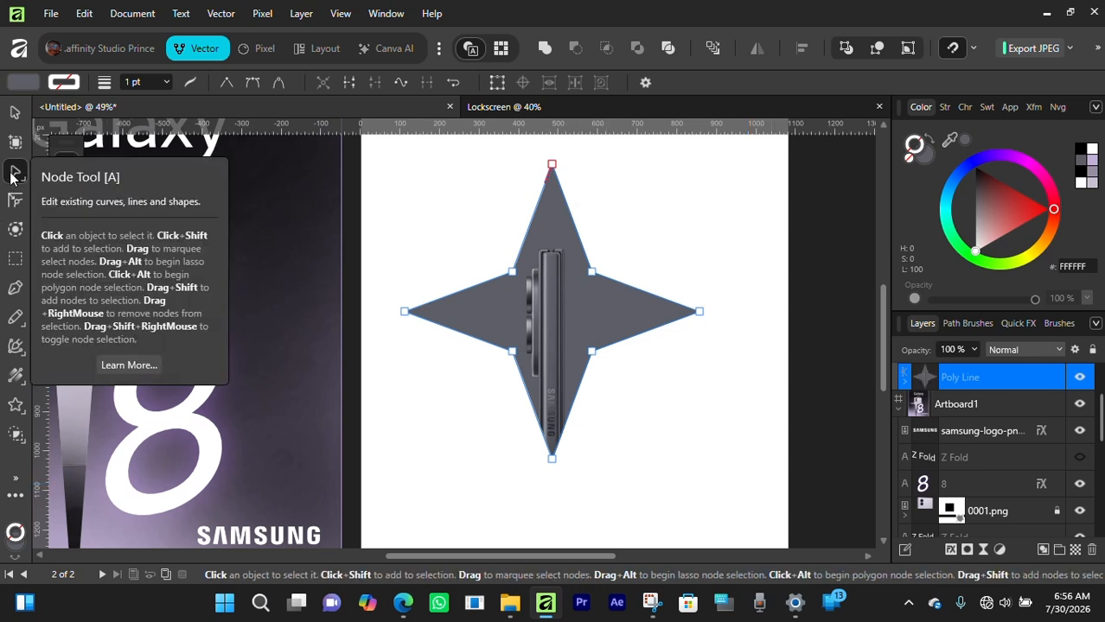
# Reshape the converted star by moving its top node down beside the left arm and its right tip node up and outward.
pyautogui.click(12, 175)
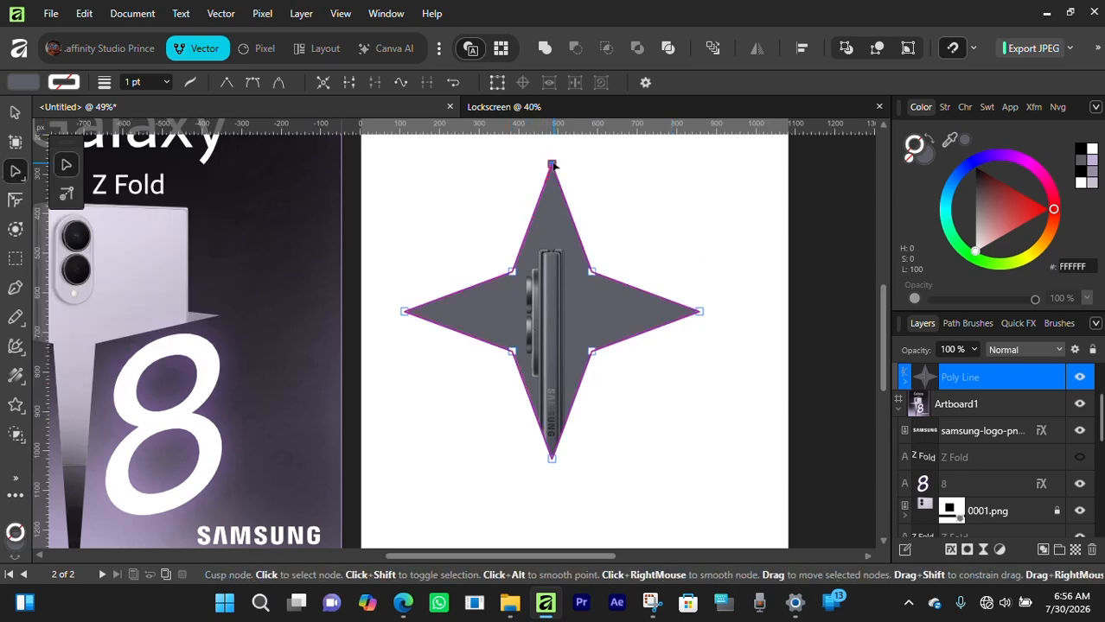
pyautogui.moveTo(552, 164); pyautogui.dragTo(420, 266)
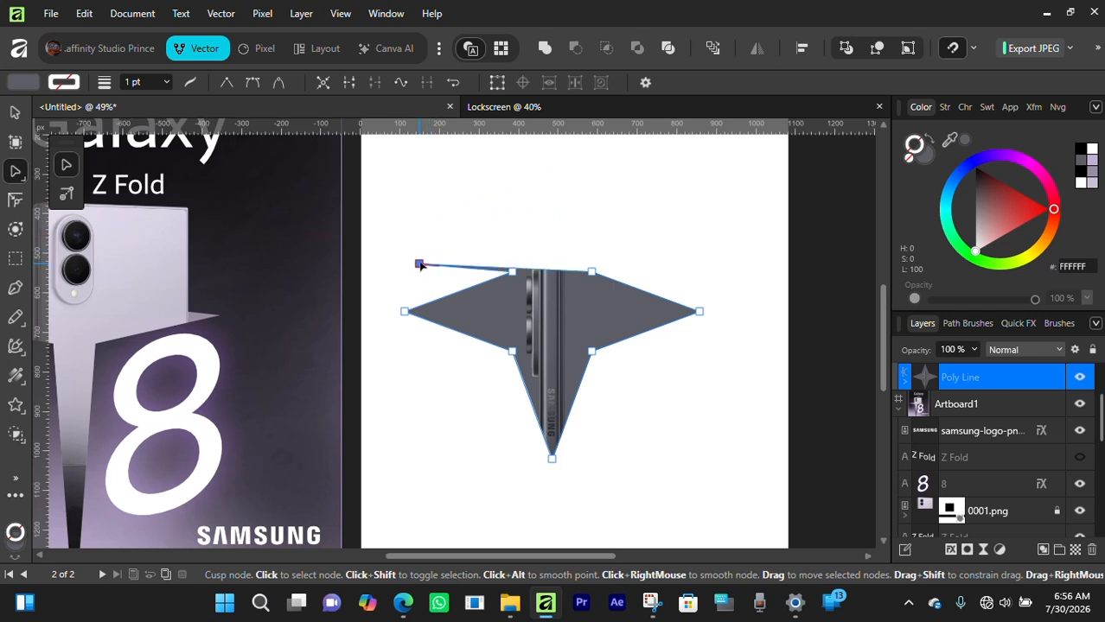
pyautogui.click(699, 312)
pyautogui.moveTo(701, 316); pyautogui.dragTo(730, 286)
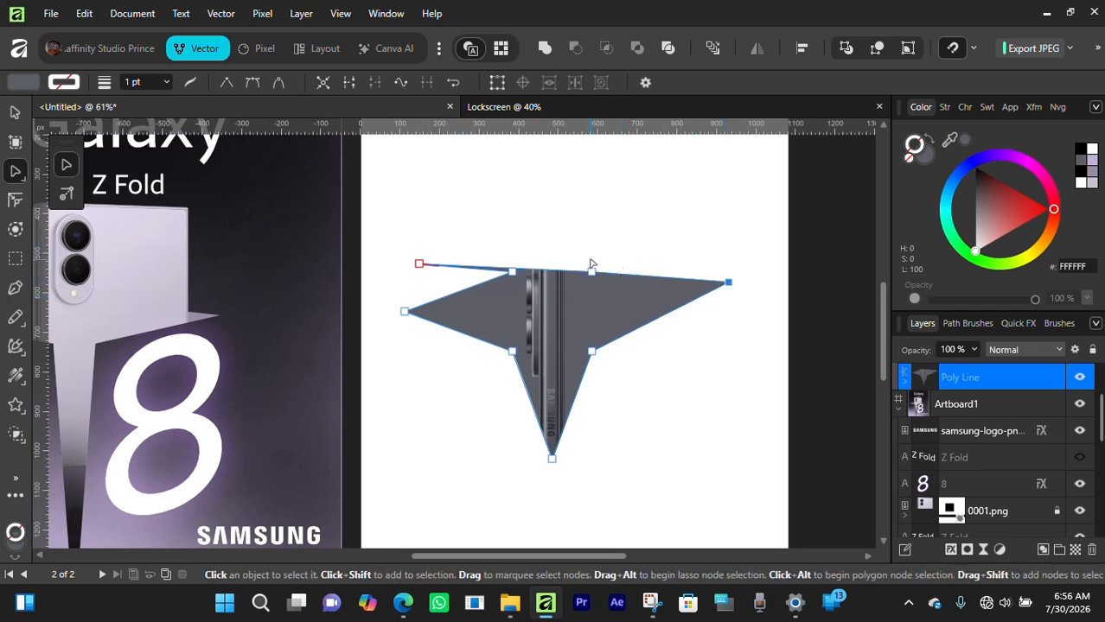
pyautogui.scroll(2, 593, 265)
pyautogui.press('v')
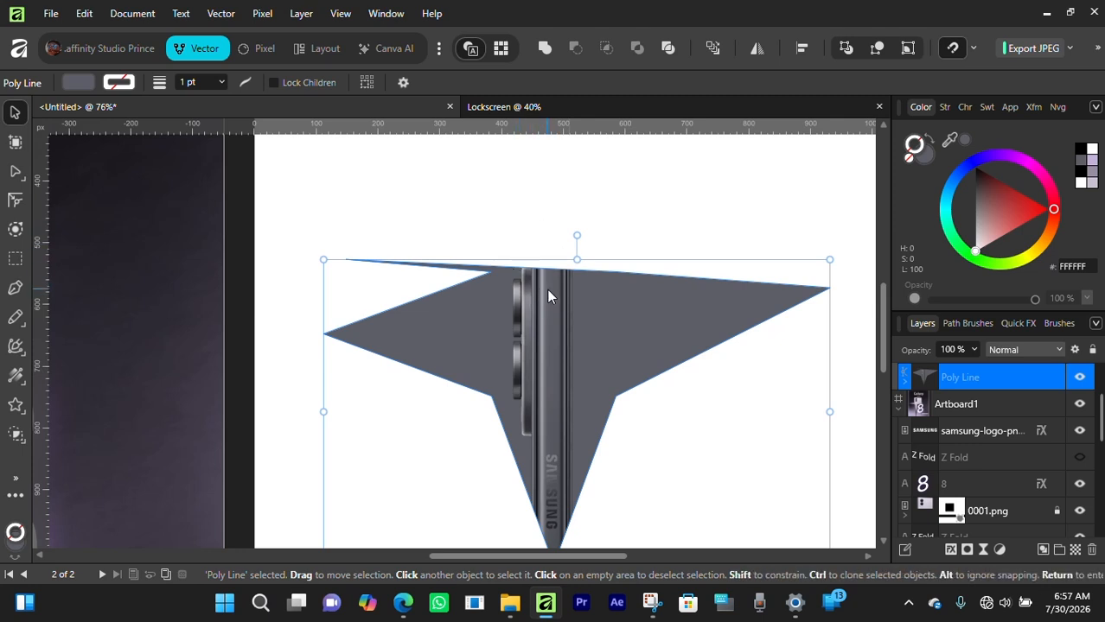
# Show the hidden phone image copy and move the reshaped star with its clipped phone up about 230 px.
pyautogui.hotkey('ctrl', 'v')
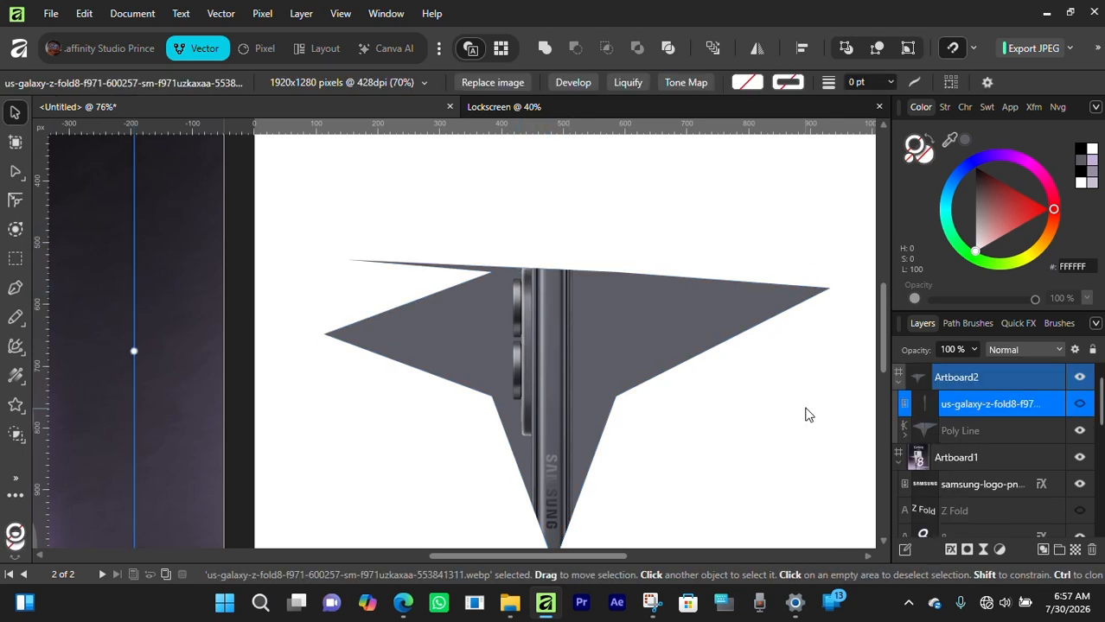
pyautogui.click(1077, 404)
pyautogui.click(944, 439)
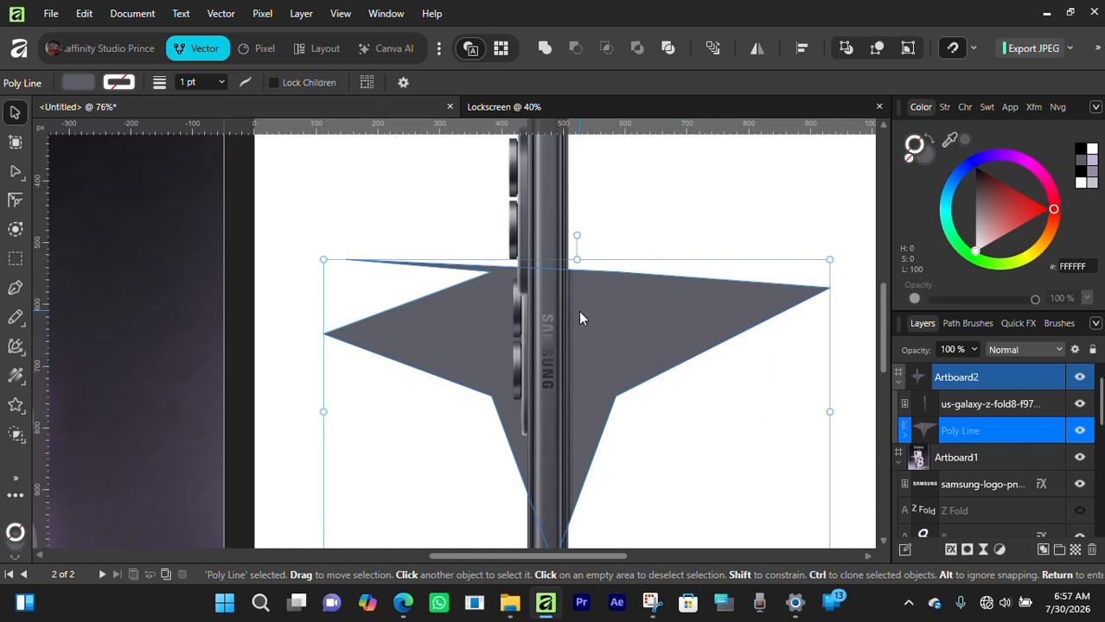
pyautogui.hotkey('shift', 'Up')
pyautogui.hotkey('shift', 'Up')
pyautogui.hotkey('shift', 'Up')
pyautogui.hotkey('shift', 'Up')
pyautogui.hotkey('shift', 'Up')
pyautogui.hotkey('shift', 'Up')
pyautogui.hotkey('shift', 'Up')
pyautogui.hotkey('shift', 'Up')
pyautogui.hotkey('shift', 'Up')
pyautogui.hotkey('shift', 'Up')
pyautogui.hotkey('shift', 'Up')
pyautogui.hotkey('shift', 'Up')
pyautogui.hotkey('shift', 'Up')
pyautogui.hotkey('shift', 'Up')
pyautogui.hotkey('shift', 'Up')
pyautogui.hotkey('shift', 'Up')
pyautogui.hotkey('shift', 'Up')
pyautogui.hotkey('shift', 'Up')
pyautogui.hotkey('shift', 'Up')
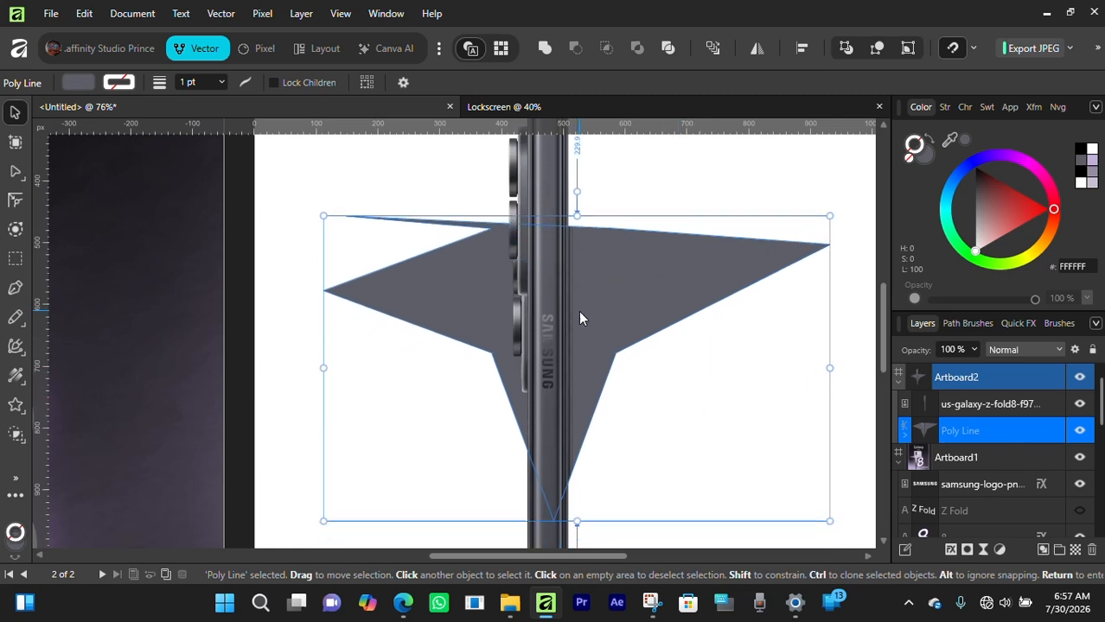
pyautogui.hotkey('shift', 'Up')
pyautogui.hotkey('shift', 'Up')
pyautogui.hotkey('shift', 'Up')
pyautogui.hotkey('shift', 'Up')
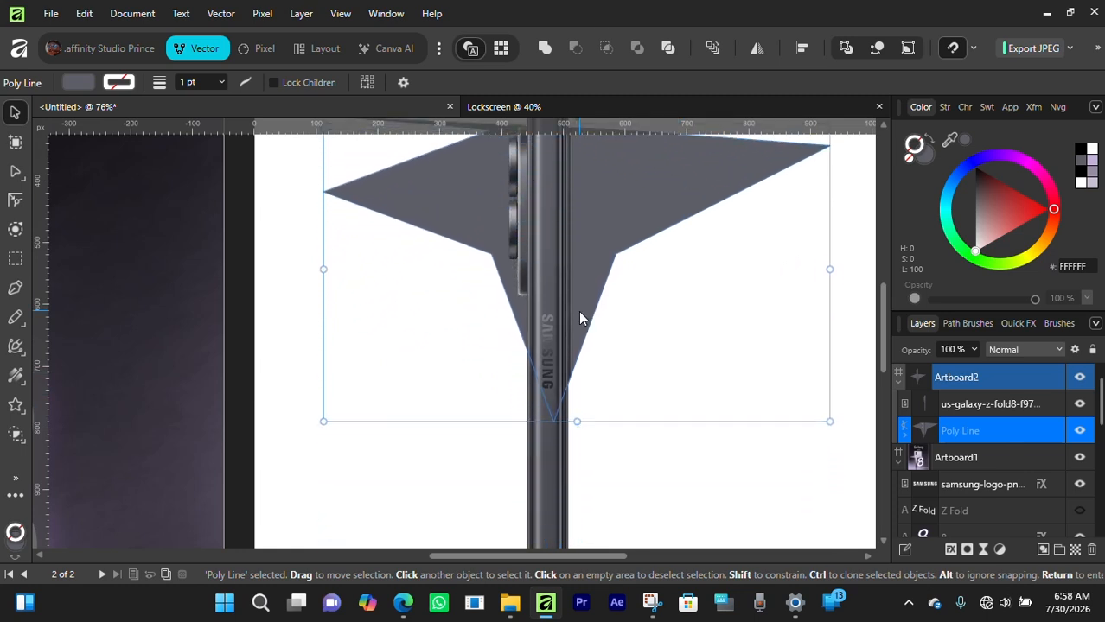
# Nudge the upper phone image copy 7 px right over the clipped phone and check the alignment by toggling the copy's visibility.
pyautogui.moveTo(562, 271); pyautogui.dragTo(569, 370)
pyautogui.click(563, 294)
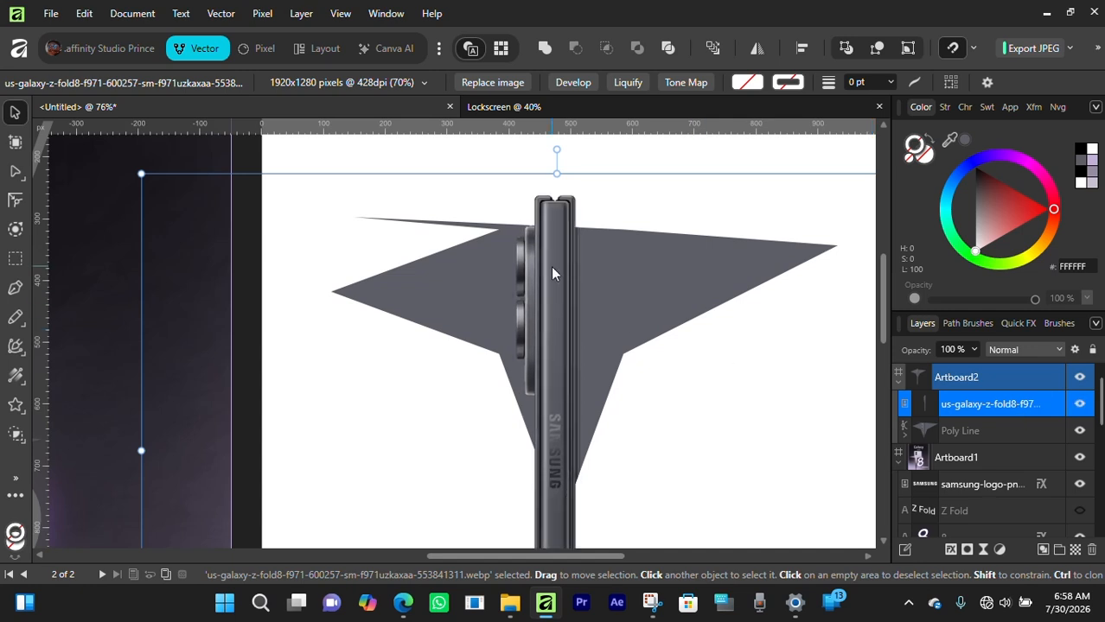
pyautogui.press('Right')
pyautogui.press('Right')
pyautogui.press('Right')
pyautogui.press('Right')
pyautogui.press('Right')
pyautogui.press('Right')
pyautogui.press('Right')
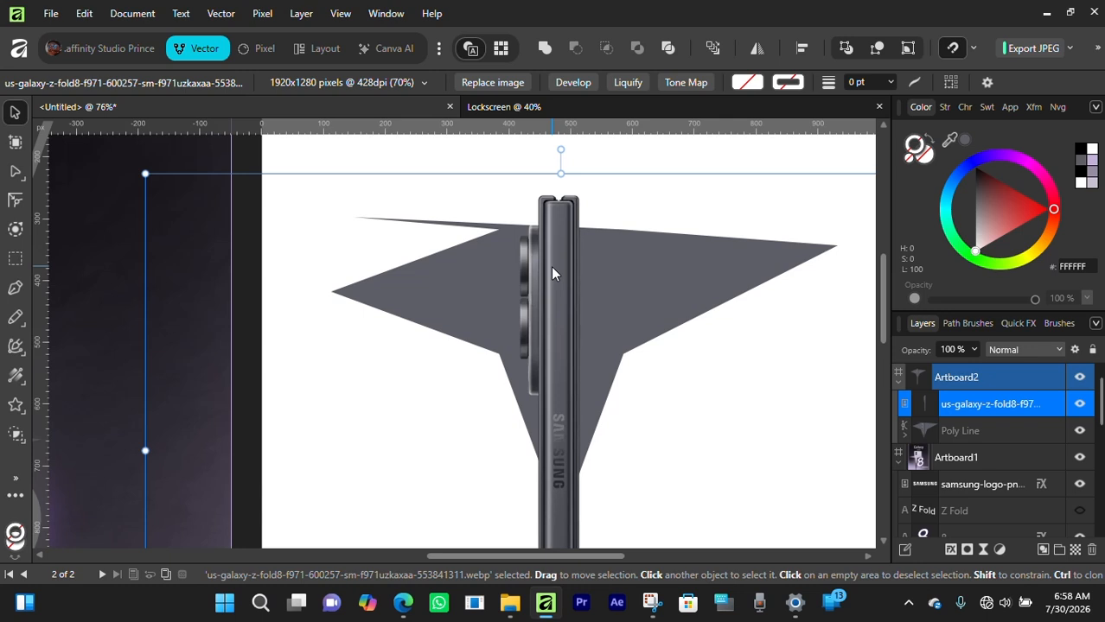
pyautogui.scroll(-1, 546, 303)
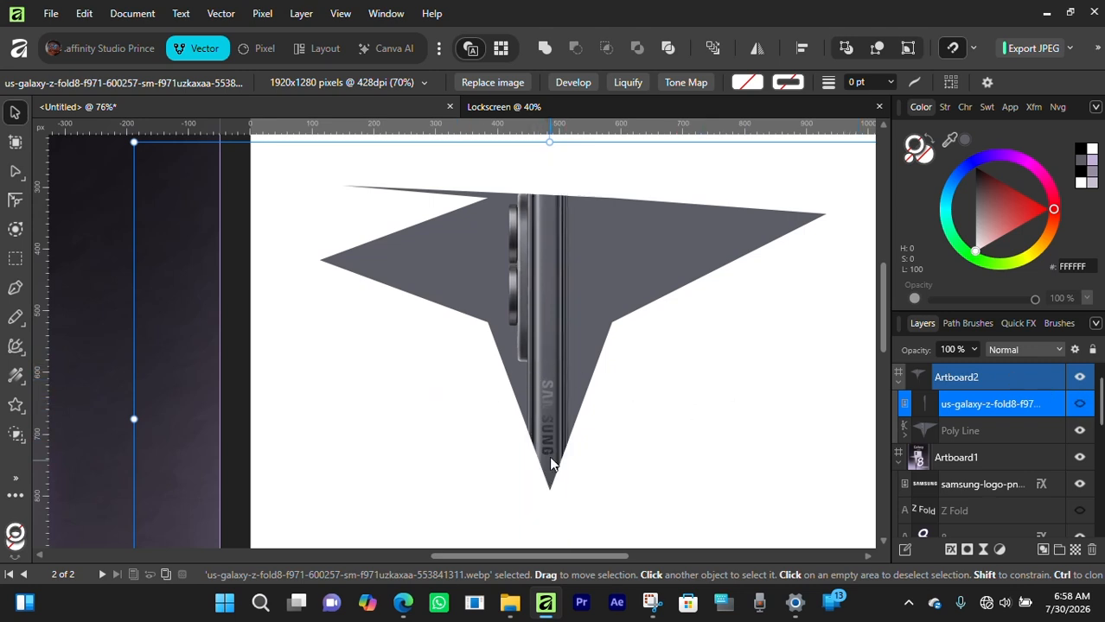
pyautogui.click(1080, 407)
# Add a dark grey #2D2B2B fill layer to Artboard2 behind the reshaped star and the phone images.
pyautogui.moveTo(650, 249); pyautogui.dragTo(623, 378)
pyautogui.click(654, 239)
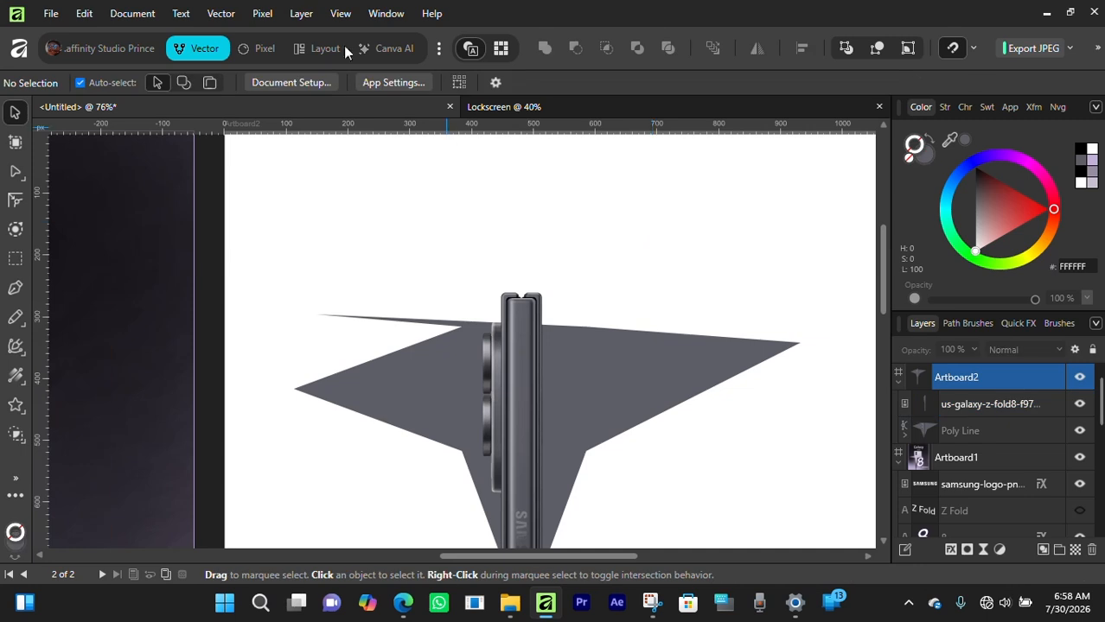
pyautogui.click(262, 13)
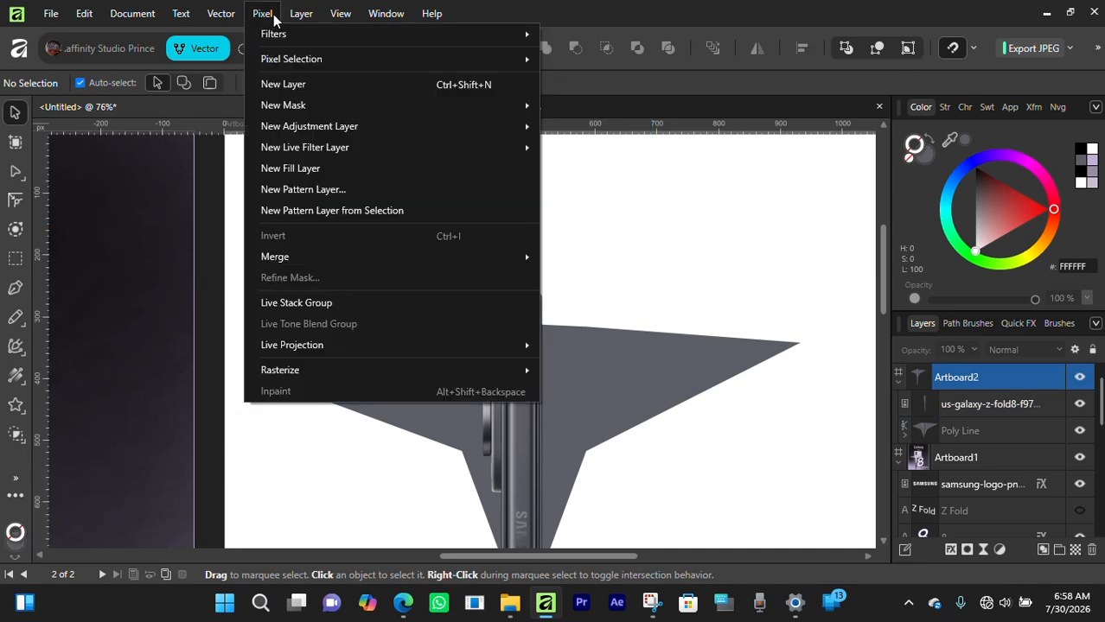
pyautogui.click(329, 176)
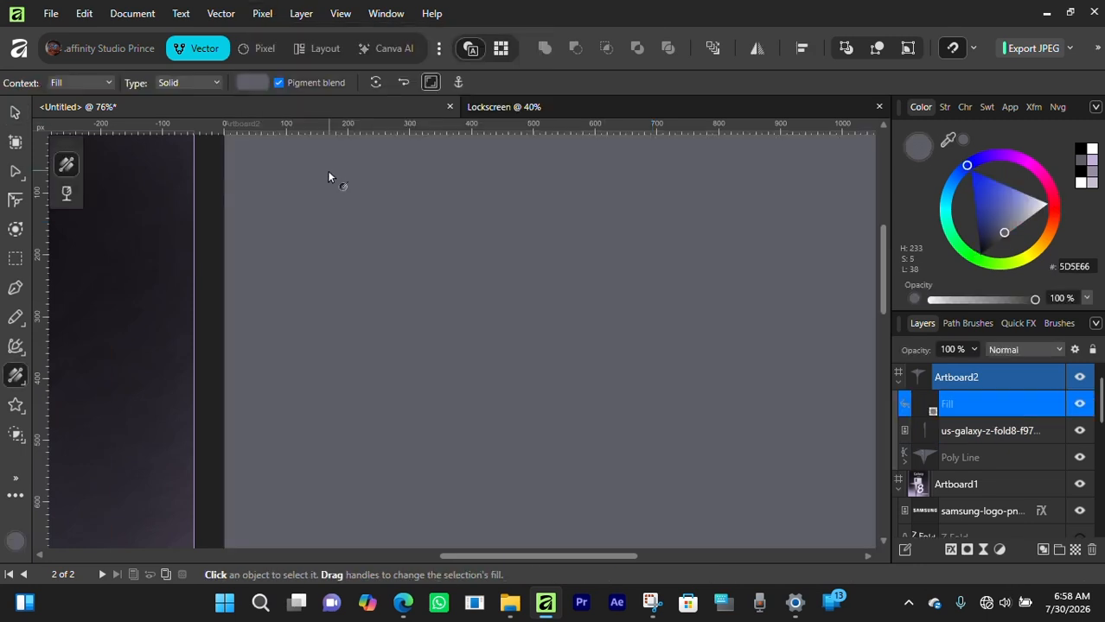
pyautogui.click(1083, 154)
pyautogui.click(967, 171)
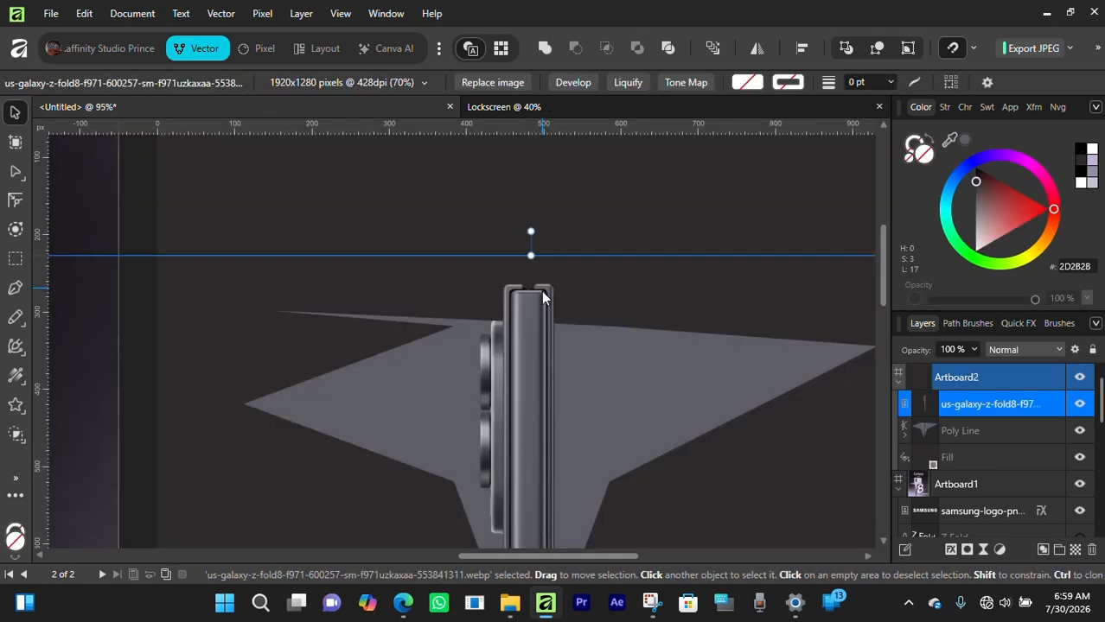
# Lower the opacity of the upper phone image copy to 20%.
pyautogui.scroll(-3, 543, 296)
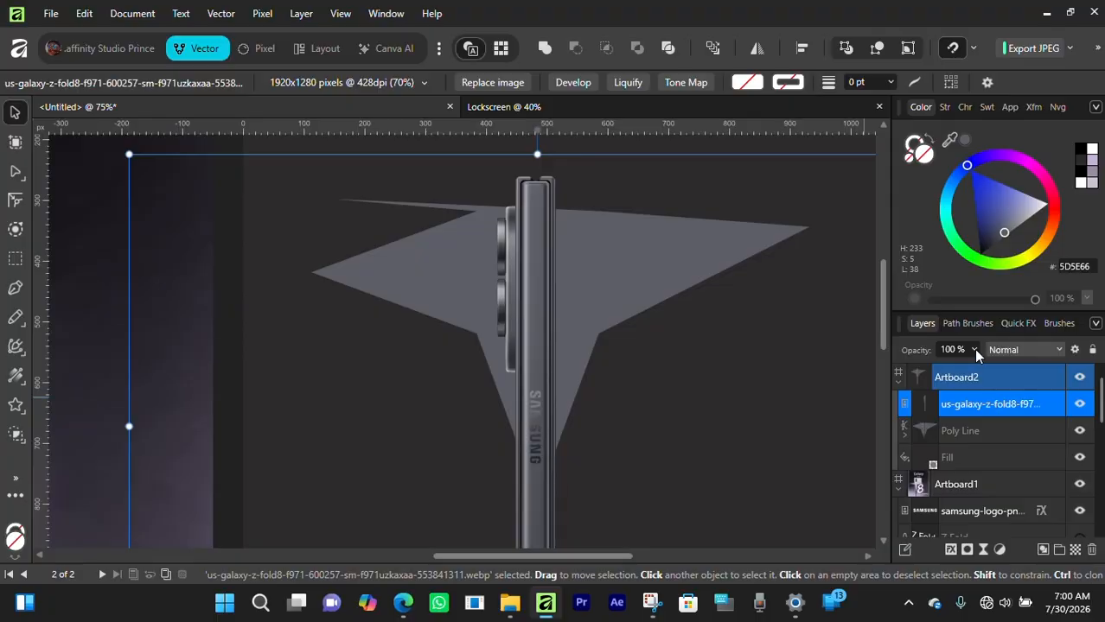
pyautogui.click(974, 349)
pyautogui.moveTo(974, 368); pyautogui.dragTo(886, 368)
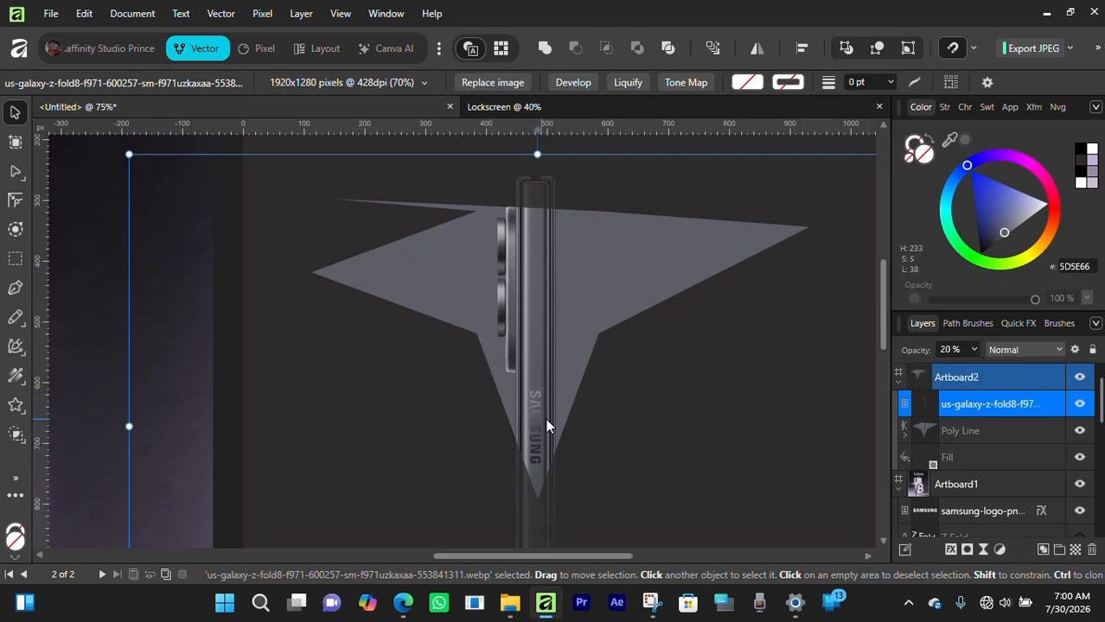
# Erase the lower part of the upper phone image with a rectangular pixel selection from the star's lower tip to below the phone's end.
pyautogui.hscroll(-1, 344, 329)
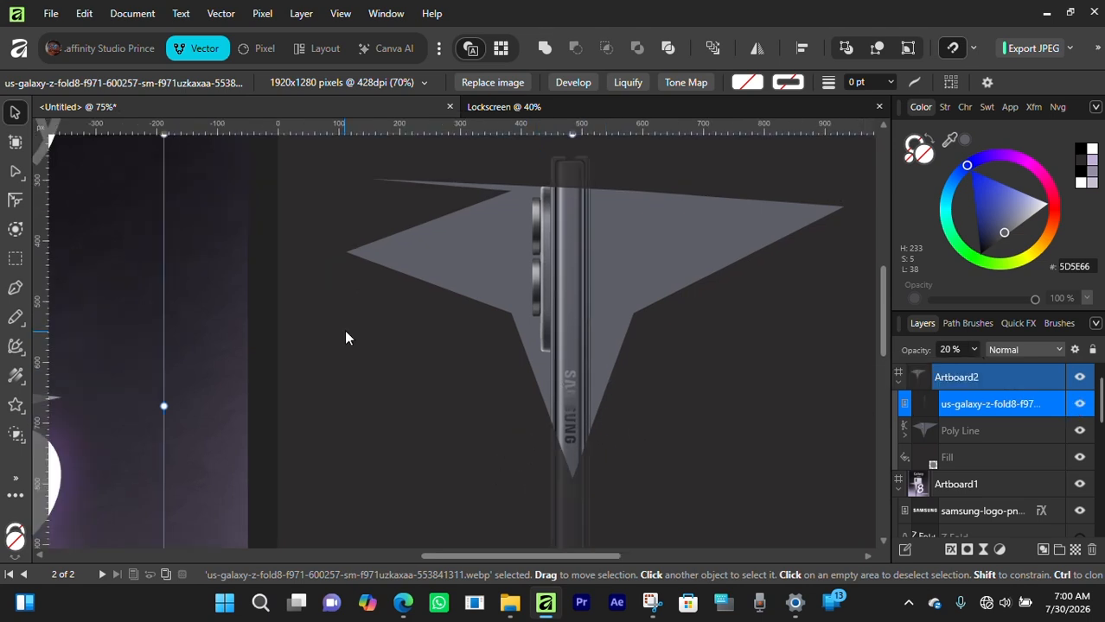
pyautogui.click(258, 48)
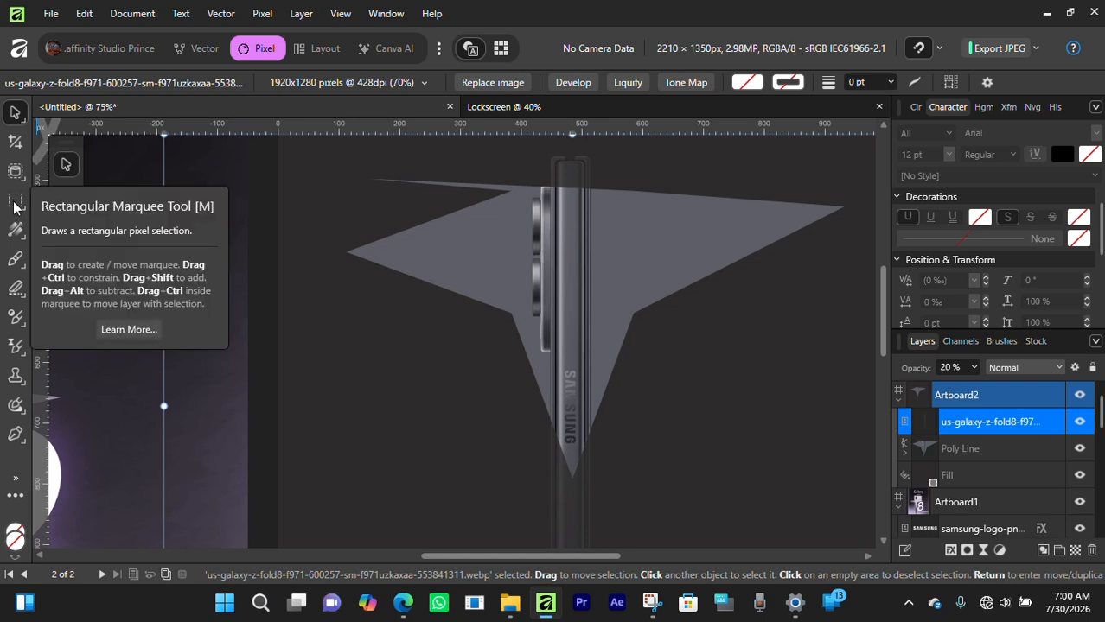
pyautogui.click(14, 204)
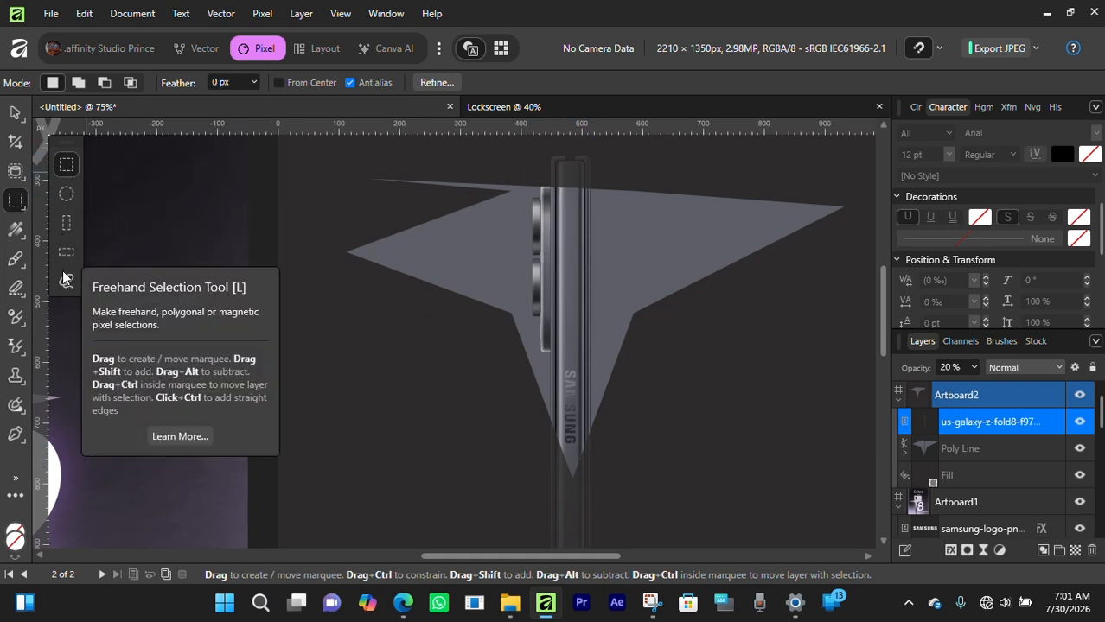
pyautogui.scroll(8, 584, 471)
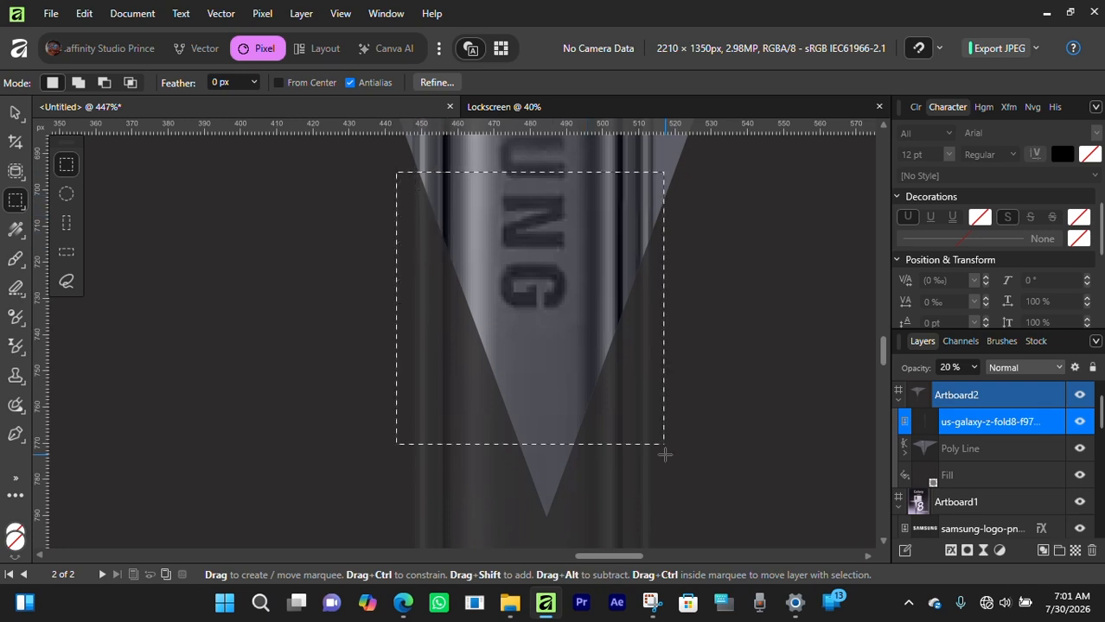
pyautogui.scroll(-5, 665, 454)
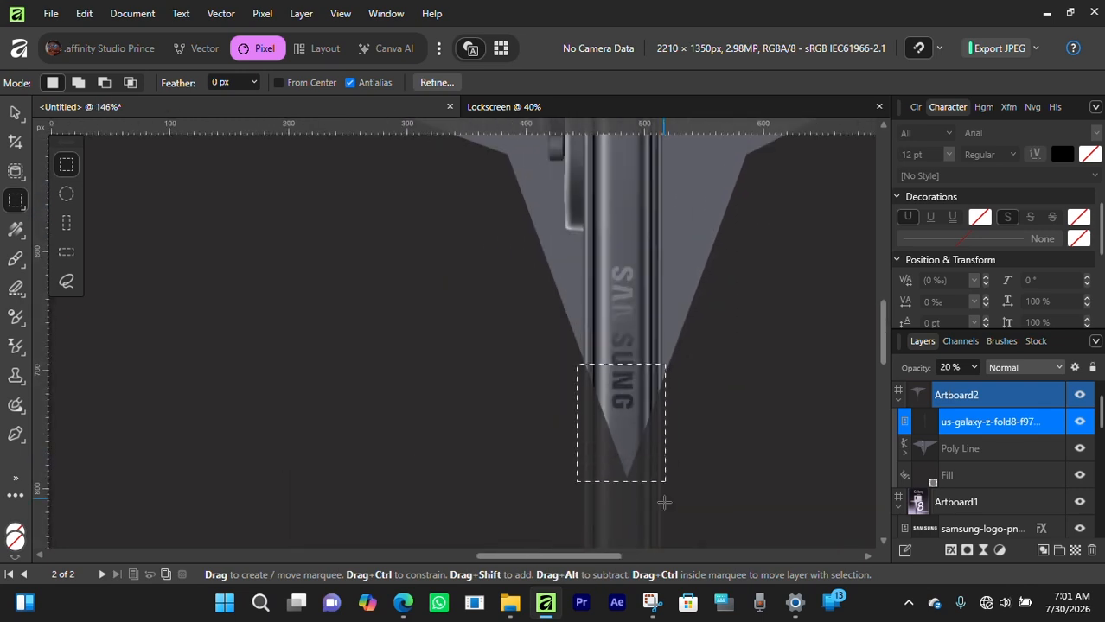
pyautogui.scroll(-2, 664, 502)
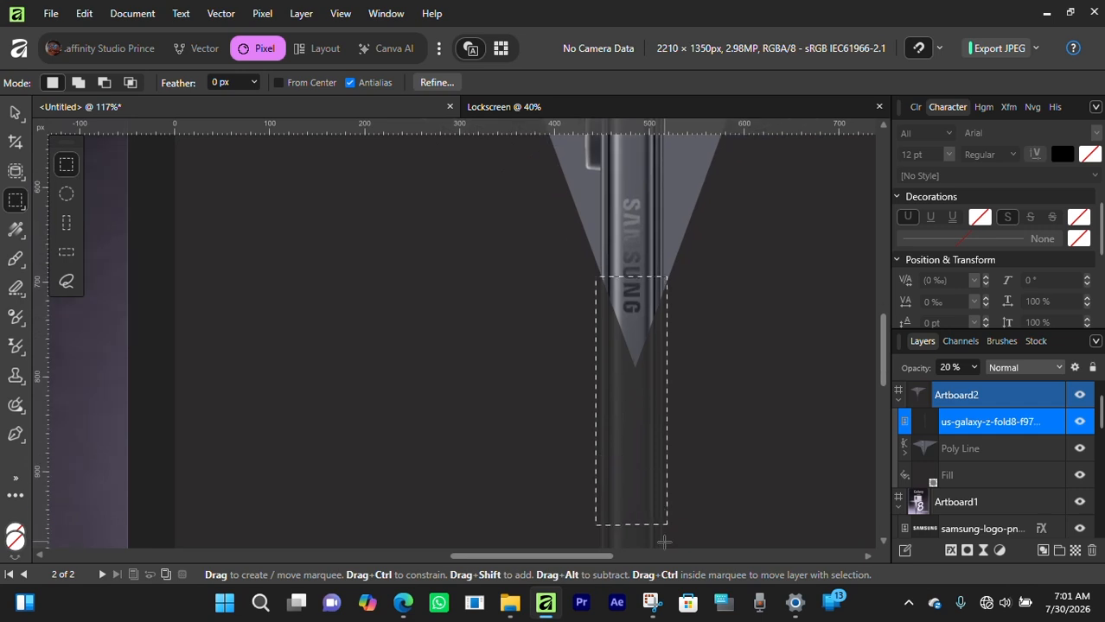
pyautogui.moveTo(663, 542); pyautogui.dragTo(673, 366)
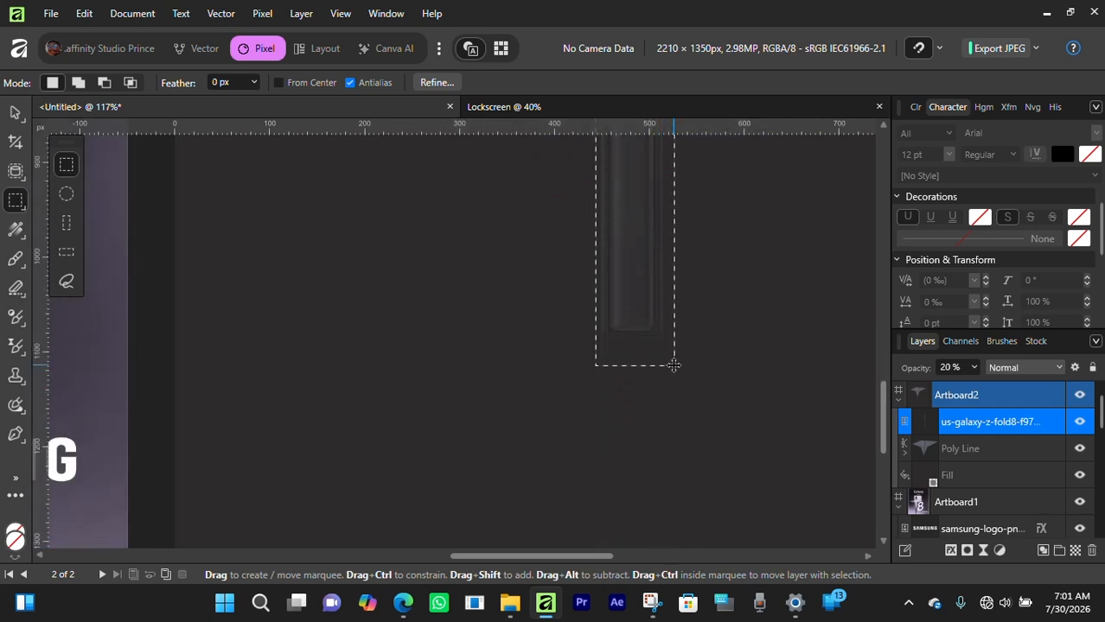
pyautogui.scroll(5, 689, 243)
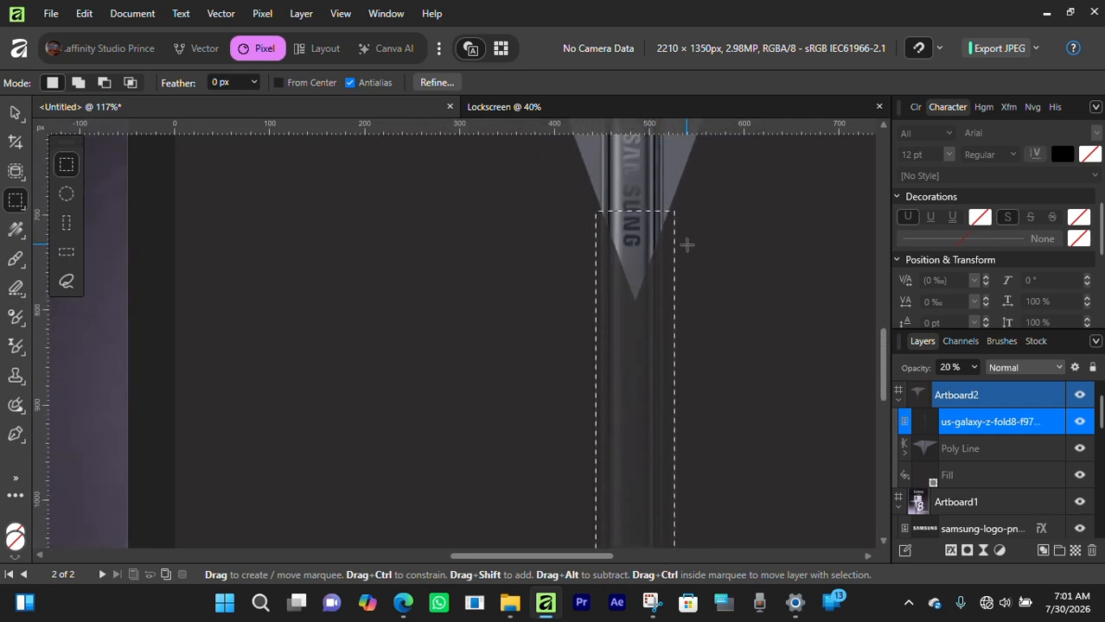
pyautogui.scroll(3, 687, 246)
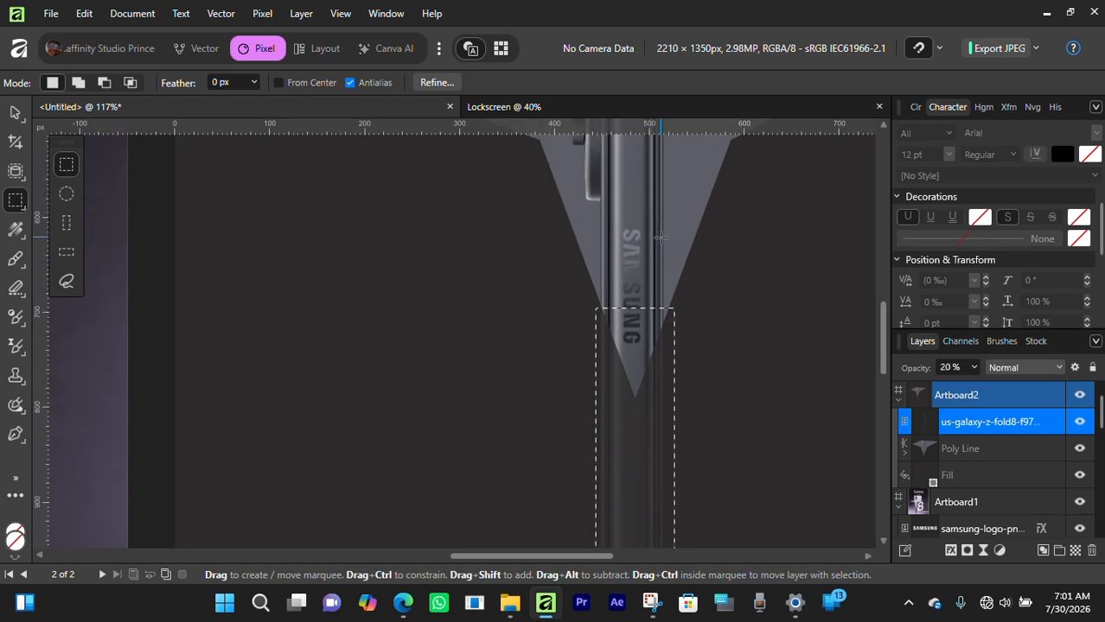
pyautogui.moveTo(646, 279); pyautogui.dragTo(597, 300)
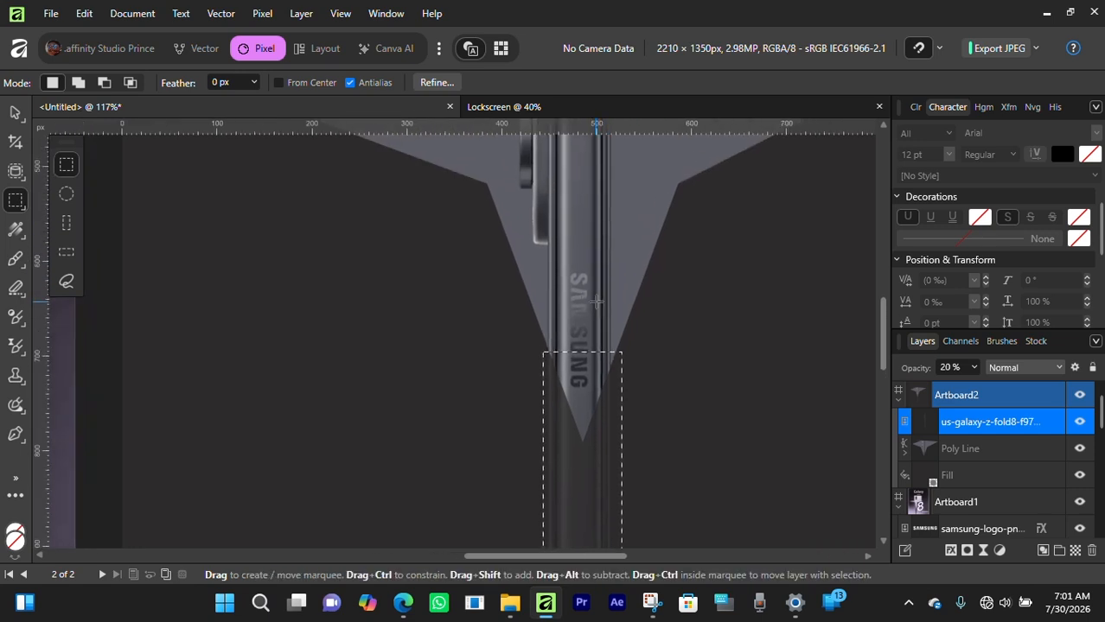
pyautogui.press('Delete')
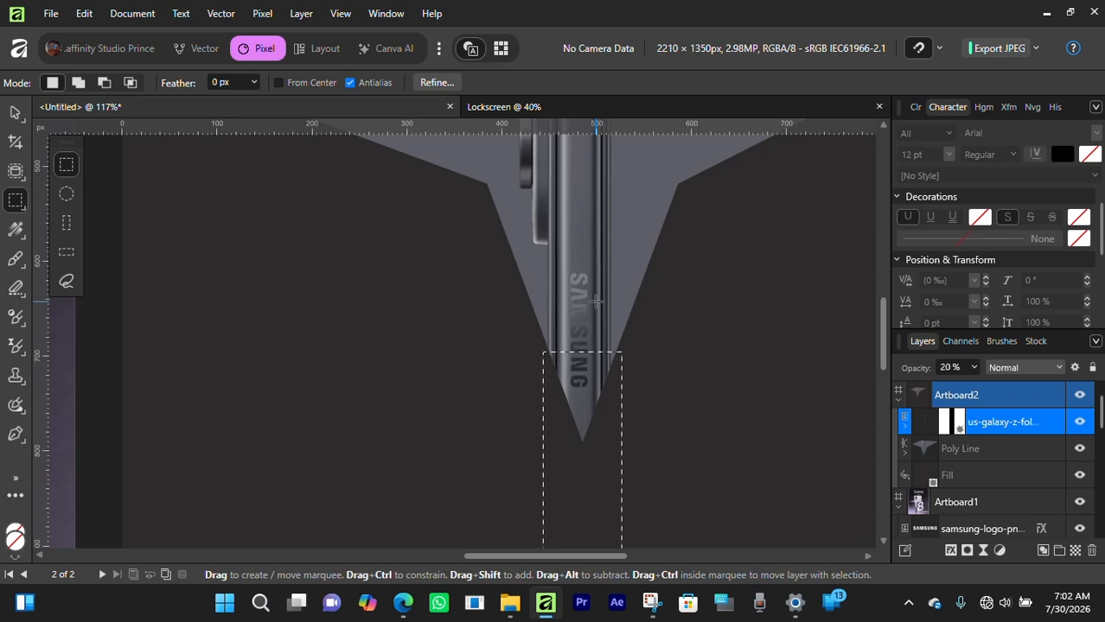
pyautogui.press('v')
# Restore the masked phone image's opacity to 100% and deselect it to view the full artboard.
pyautogui.moveTo(596, 301); pyautogui.dragTo(589, 383)
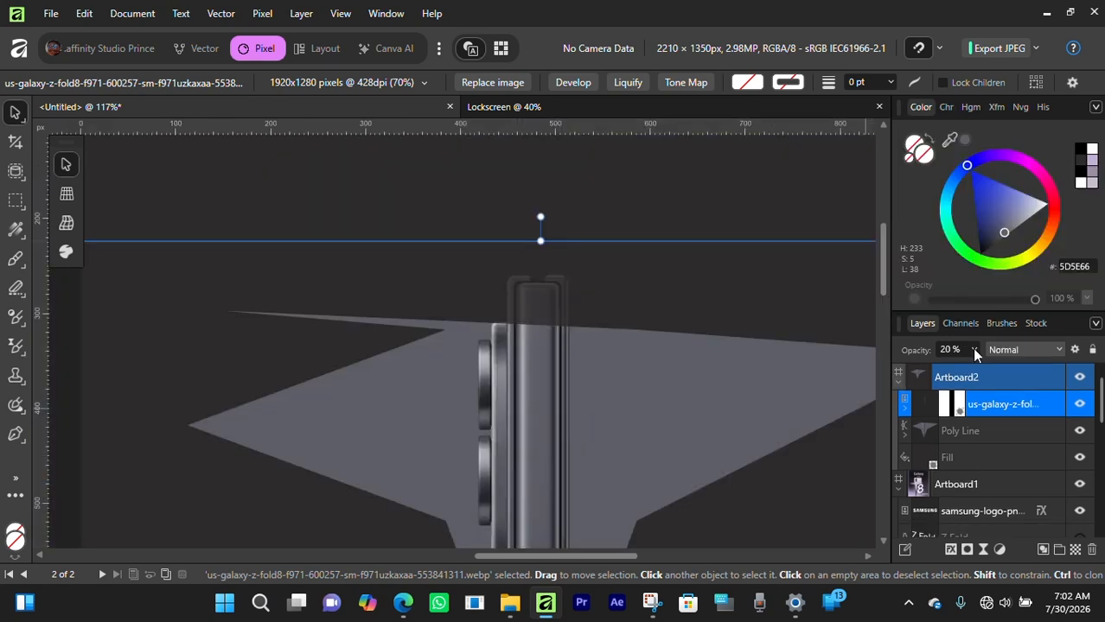
pyautogui.click(974, 350)
pyautogui.moveTo(975, 370); pyautogui.dragTo(1065, 370)
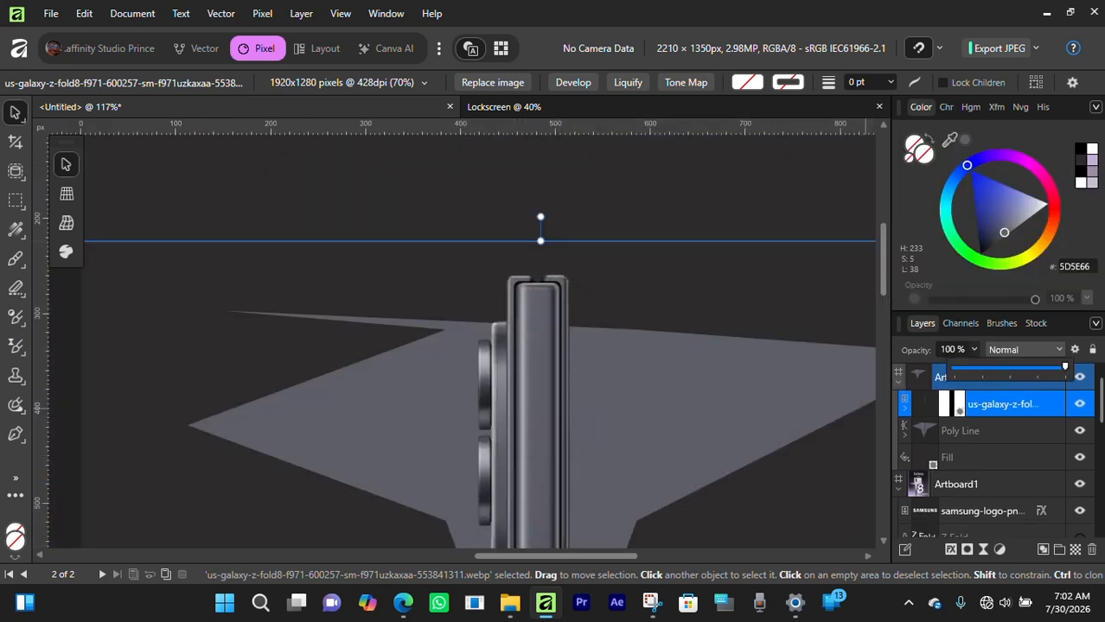
pyautogui.click(747, 251)
pyautogui.scroll(-5, 625, 340)
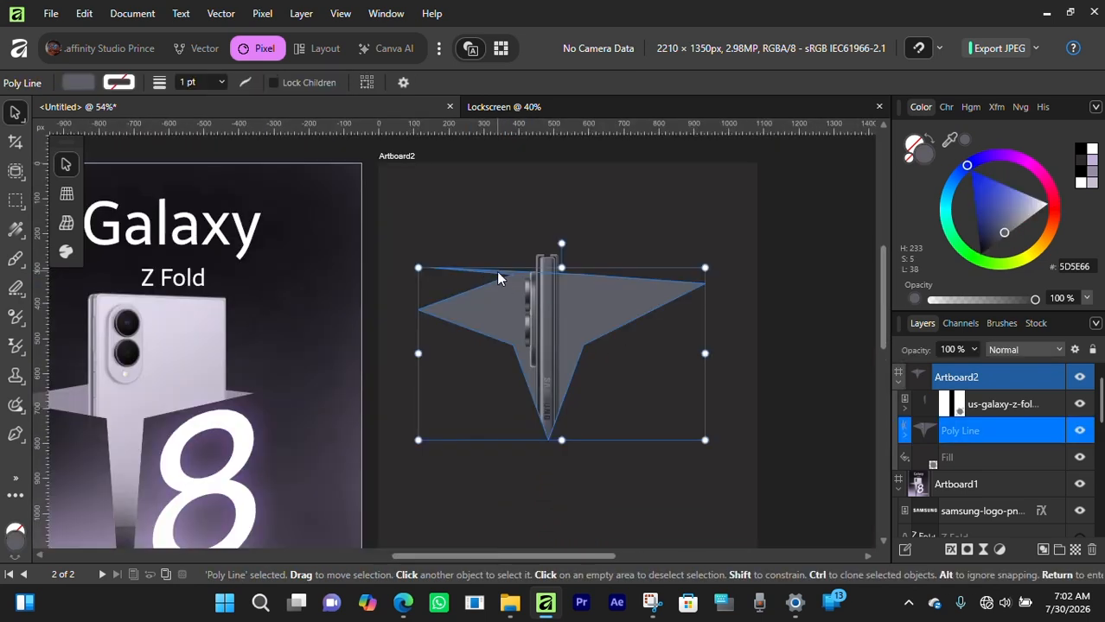
# Delete the stray pointed node at the upper left of the star shape using node editing.
pyautogui.scroll(2, 497, 275)
pyautogui.click(189, 48)
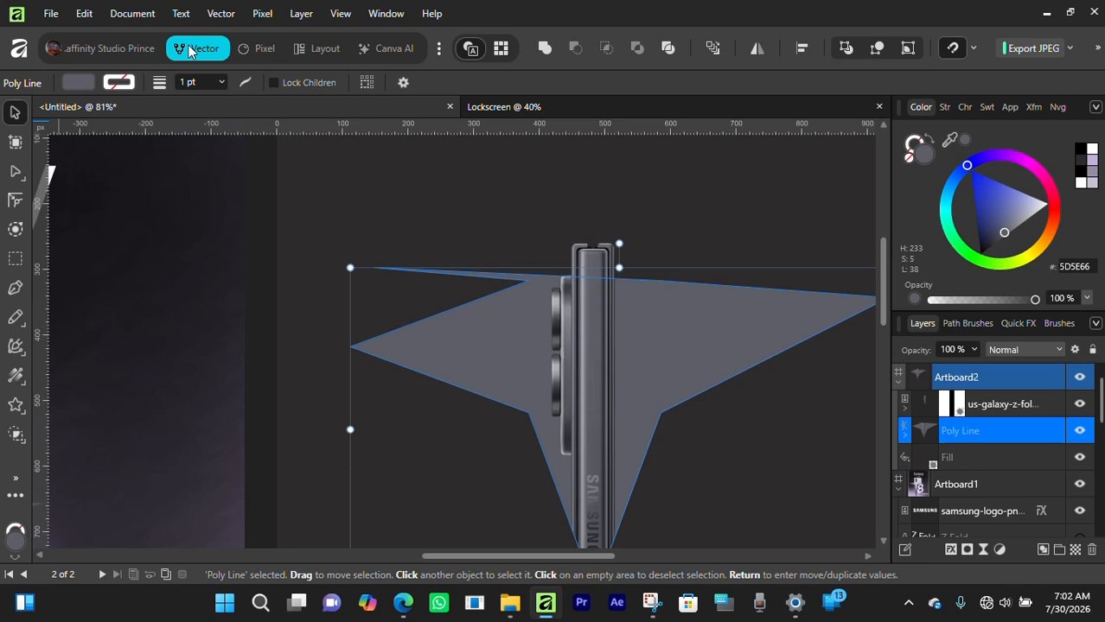
pyautogui.click(12, 173)
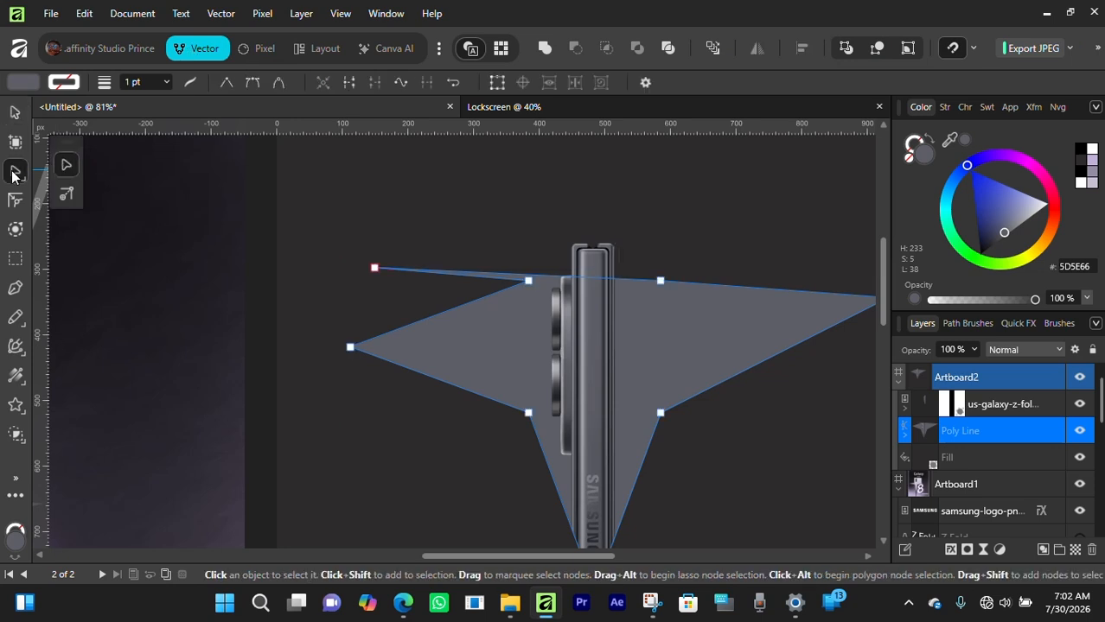
pyautogui.click(375, 269)
pyautogui.press('Delete')
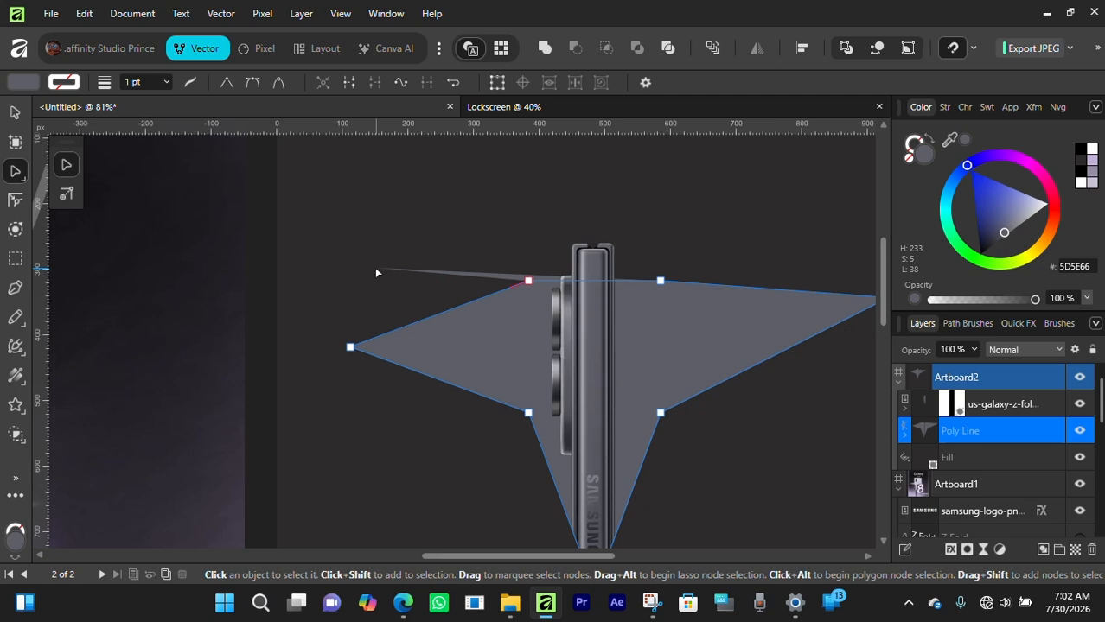
pyautogui.scroll(3, 545, 307)
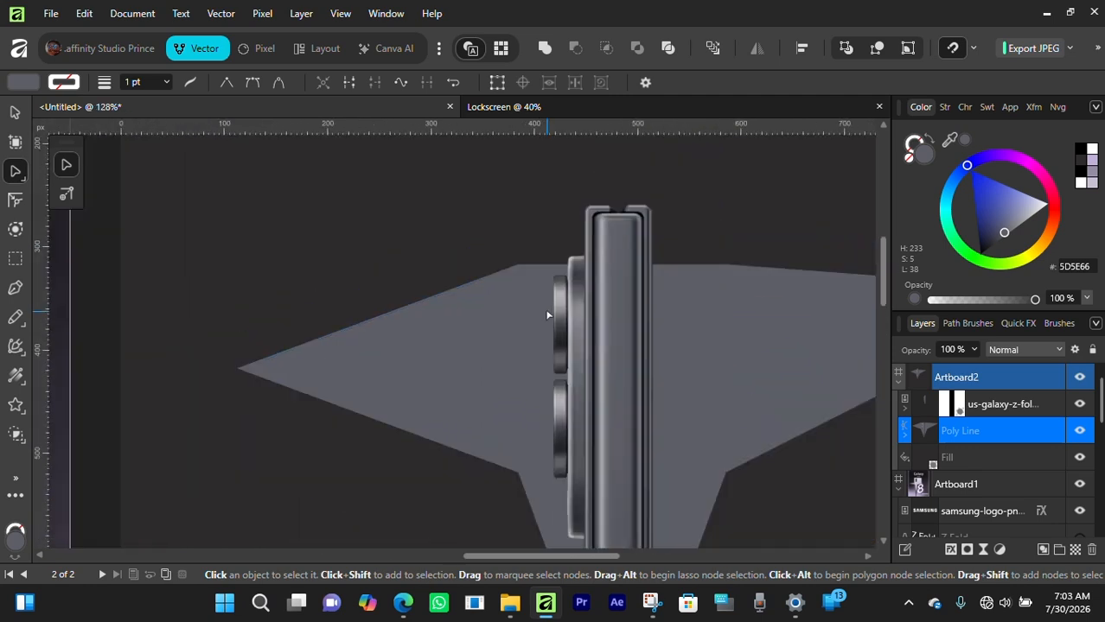
pyautogui.scroll(-3, 547, 315)
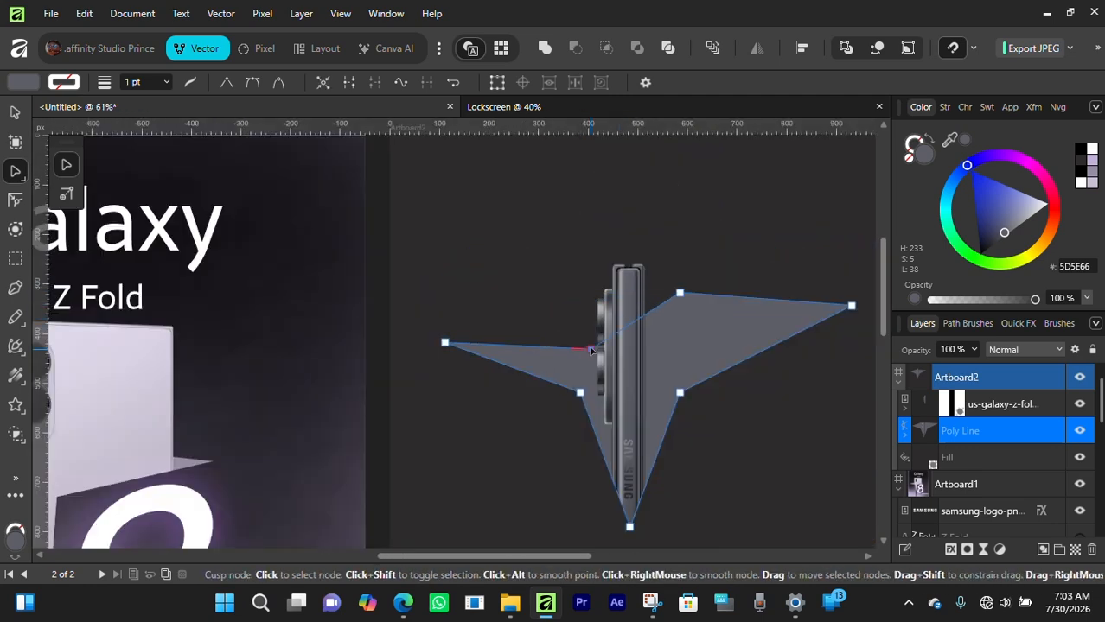
# Move the star's upper-left inner node level with the upper-right one and pull both side tips downward.
pyautogui.moveTo(590, 348); pyautogui.dragTo(580, 292)
pyautogui.moveTo(445, 342); pyautogui.dragTo(476, 415)
pyautogui.moveTo(852, 306); pyautogui.dragTo(813, 395)
pyautogui.click(580, 292)
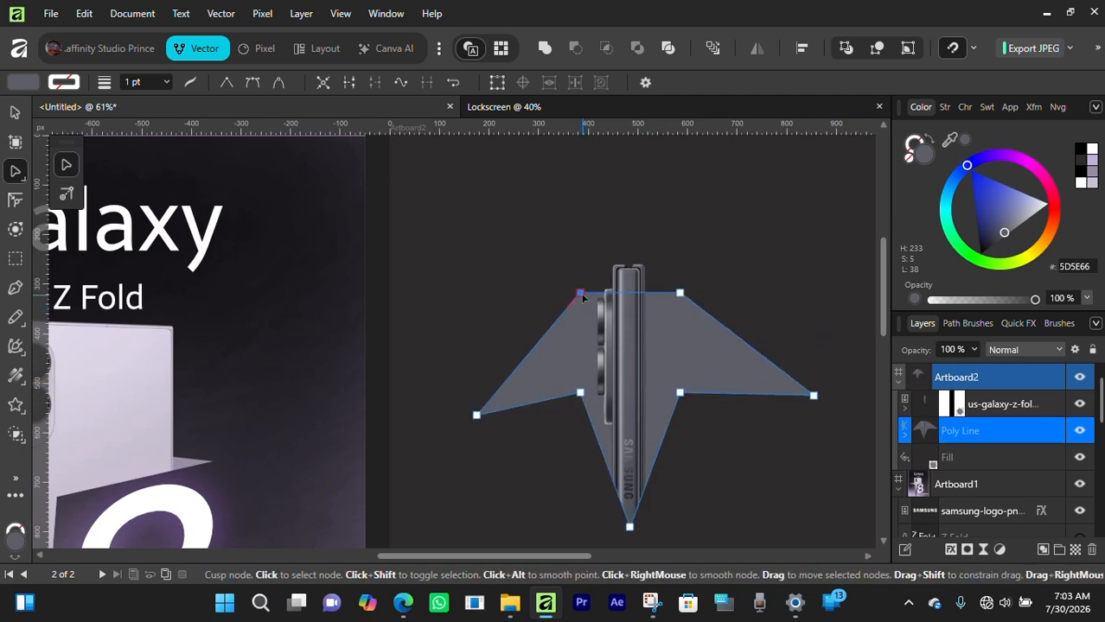
pyautogui.press('Delete')
pyautogui.hotkey('ctrl', 'z')
# Try to enlarge the masked phone image together with the star shape.
pyautogui.press('v')
pyautogui.moveTo(670, 370); pyautogui.dragTo(581, 325)
pyautogui.click(535, 231)
pyautogui.click(904, 384)
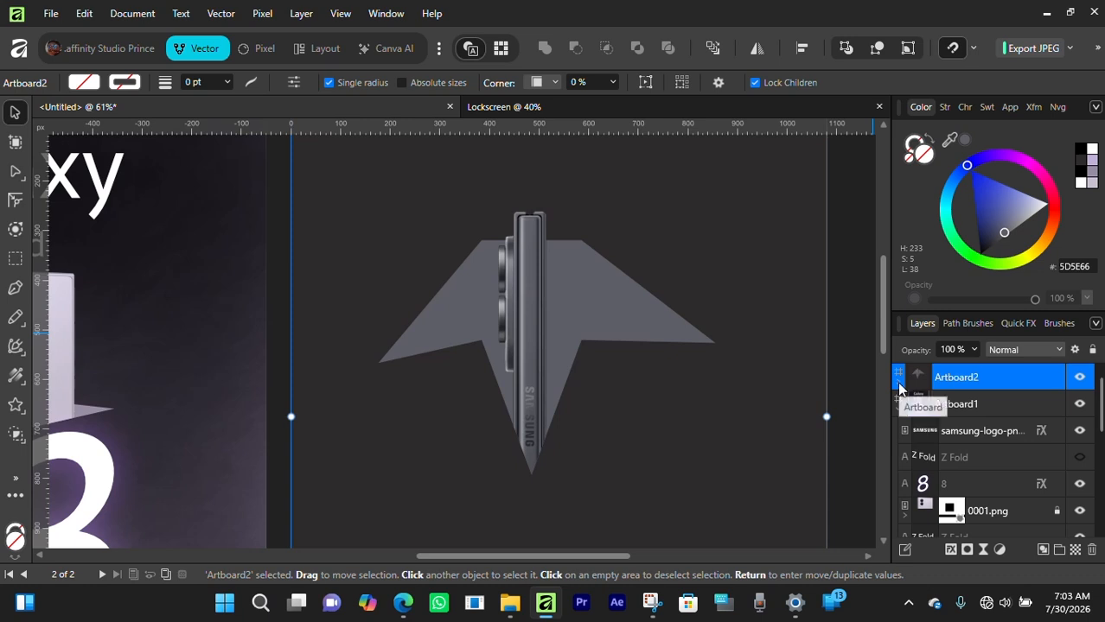
pyautogui.click(899, 387)
pyautogui.click(979, 406)
pyautogui.keyDown('shift'); pyautogui.click(968, 429); pyautogui.keyUp('shift')
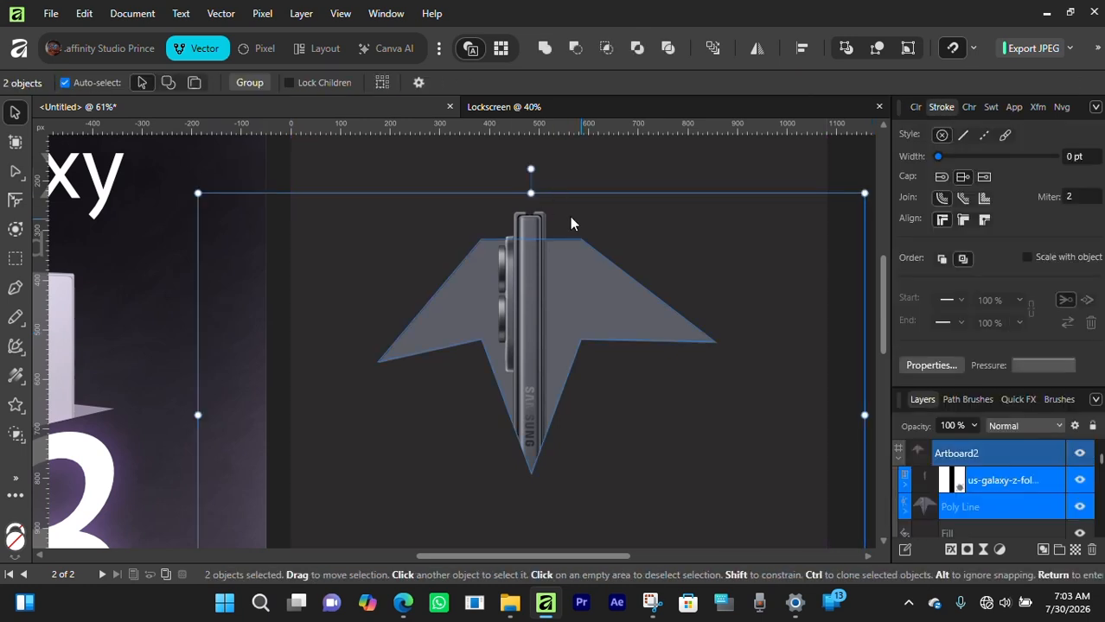
pyautogui.click(916, 107)
pyautogui.click(941, 106)
pyautogui.click(1027, 257)
pyautogui.click(910, 106)
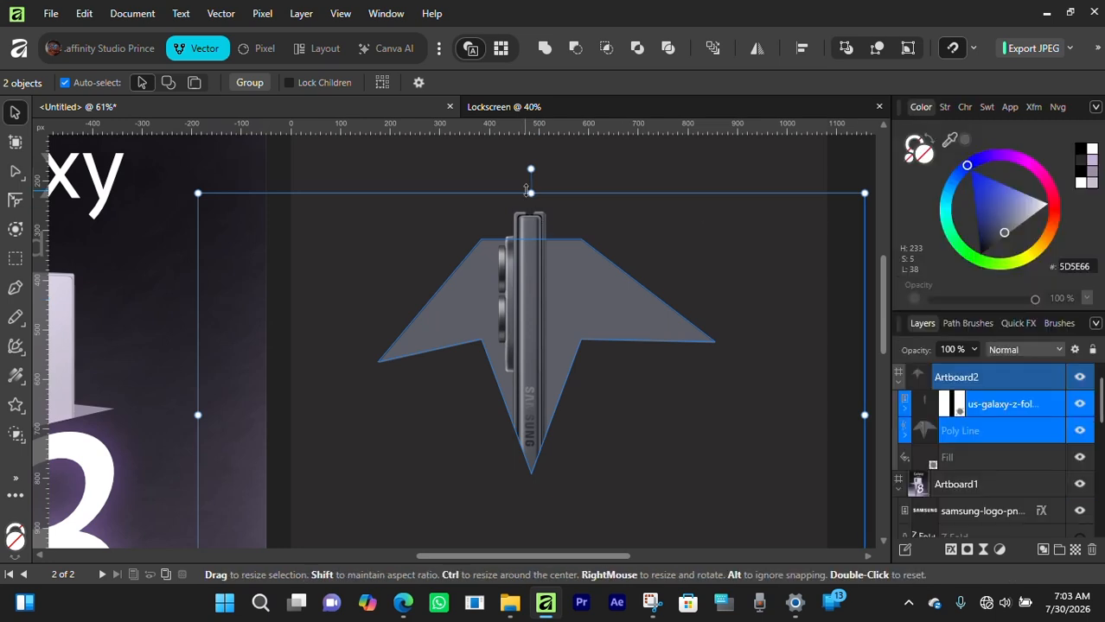
pyautogui.moveTo(530, 192); pyautogui.dragTo(531, 121)
pyautogui.hotkey('ctrl', 'z')
pyautogui.hotkey('ctrl', 'z')
# Select the masked phone image with its copy clipped inside the star, and enlarge both proportionally up to the artboard's top edge.
pyautogui.scroll(2, 530, 248)
pyautogui.scroll(-3, 528, 255)
pyautogui.moveTo(526, 259); pyautogui.dragTo(519, 334)
pyautogui.press('Escape')
pyautogui.click(508, 312)
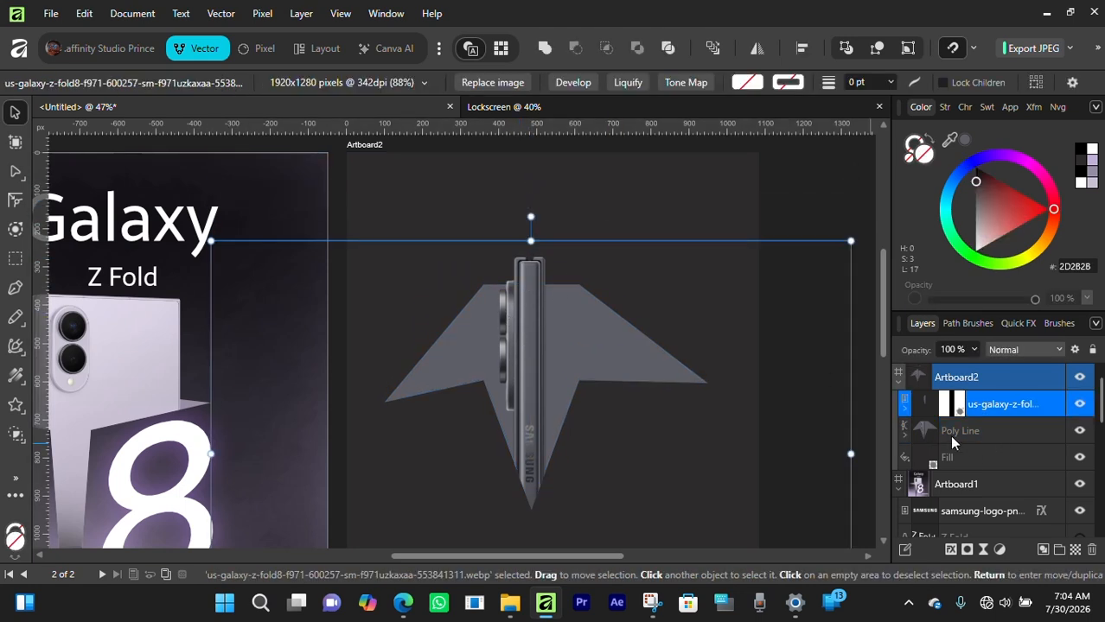
pyautogui.click(902, 437)
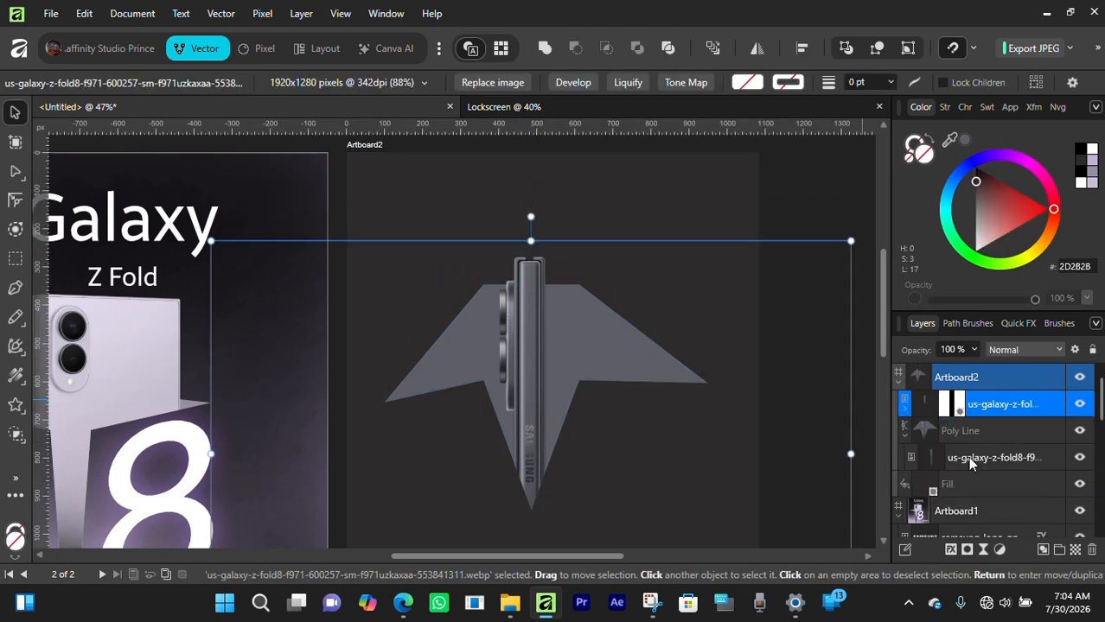
pyautogui.keyDown('ctrl'); pyautogui.click(969, 461); pyautogui.keyUp('ctrl')
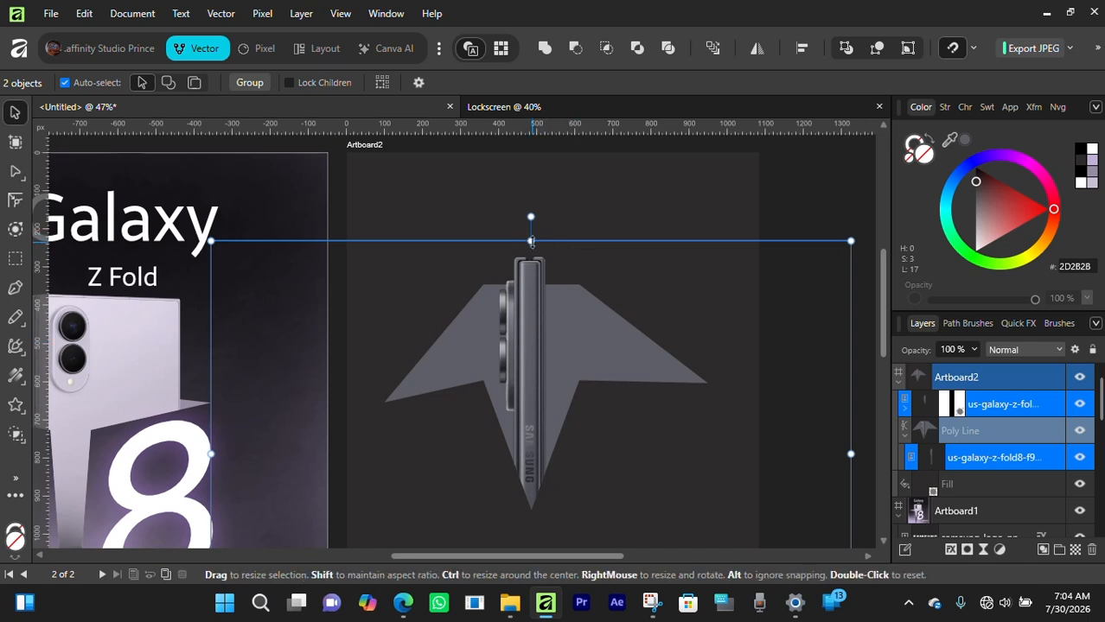
pyautogui.moveTo(532, 243); pyautogui.dragTo(544, 153)
pyautogui.press('space')
pyautogui.moveTo(547, 330); pyautogui.dragTo(555, 353)
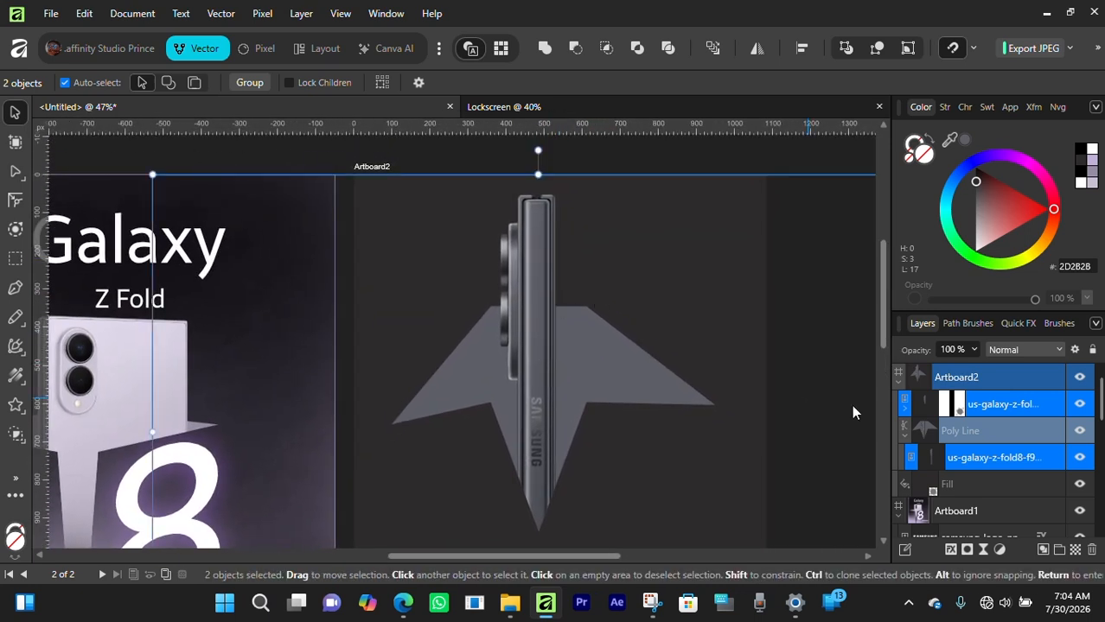
# Raise the star's left and right tips by editing the shape's nodes.
pyautogui.click(923, 429)
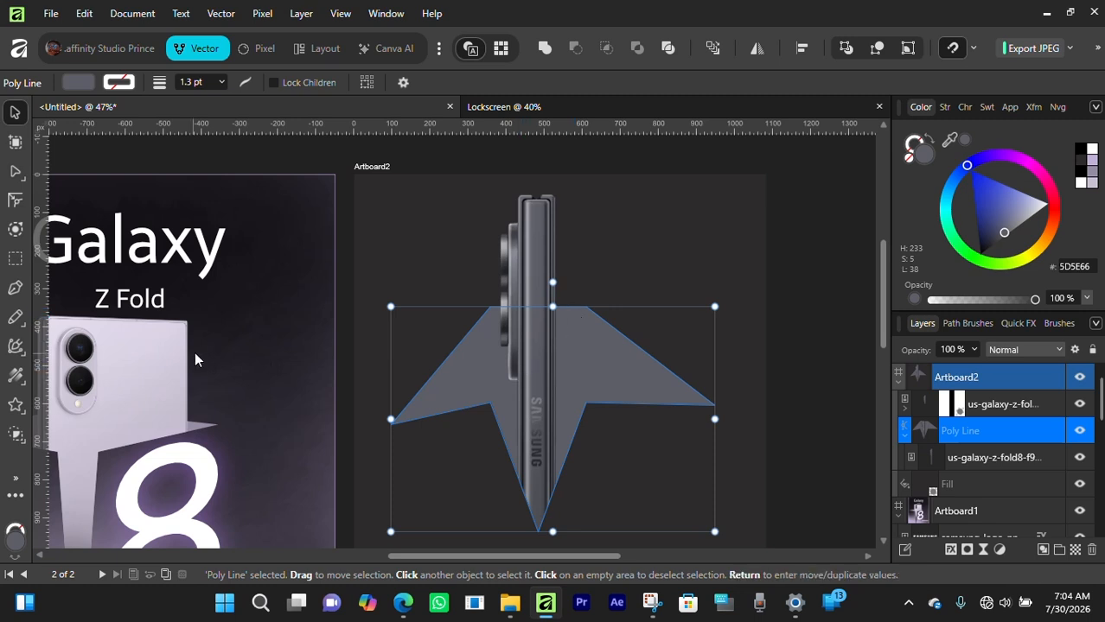
pyautogui.press('space')
pyautogui.moveTo(581, 358); pyautogui.dragTo(691, 327)
pyautogui.press('space')
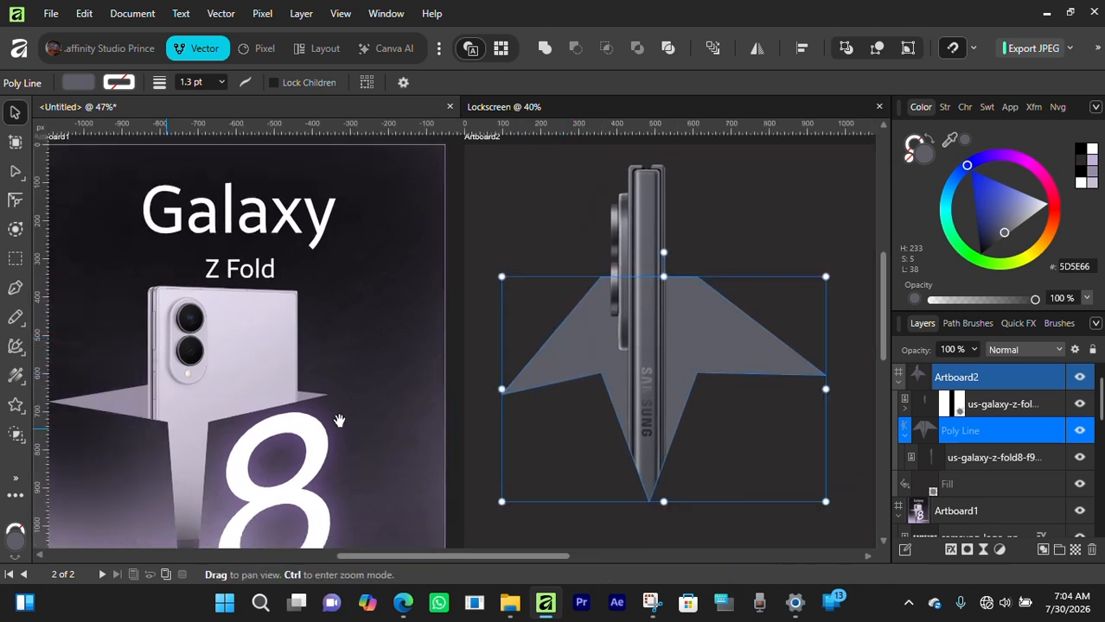
pyautogui.moveTo(709, 383); pyautogui.dragTo(613, 399)
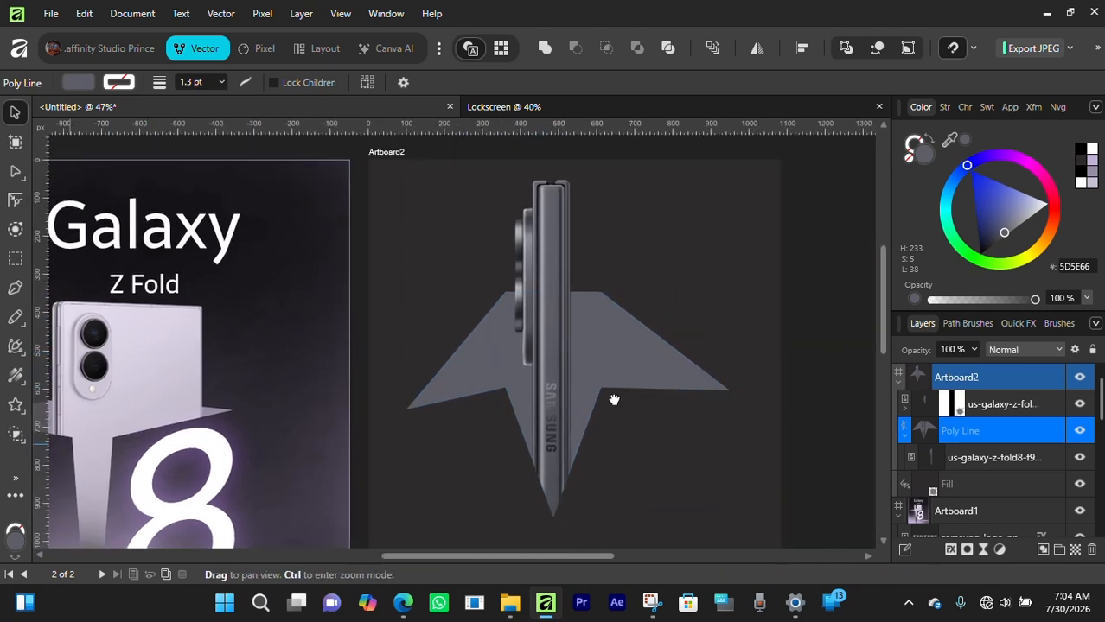
pyautogui.click(11, 173)
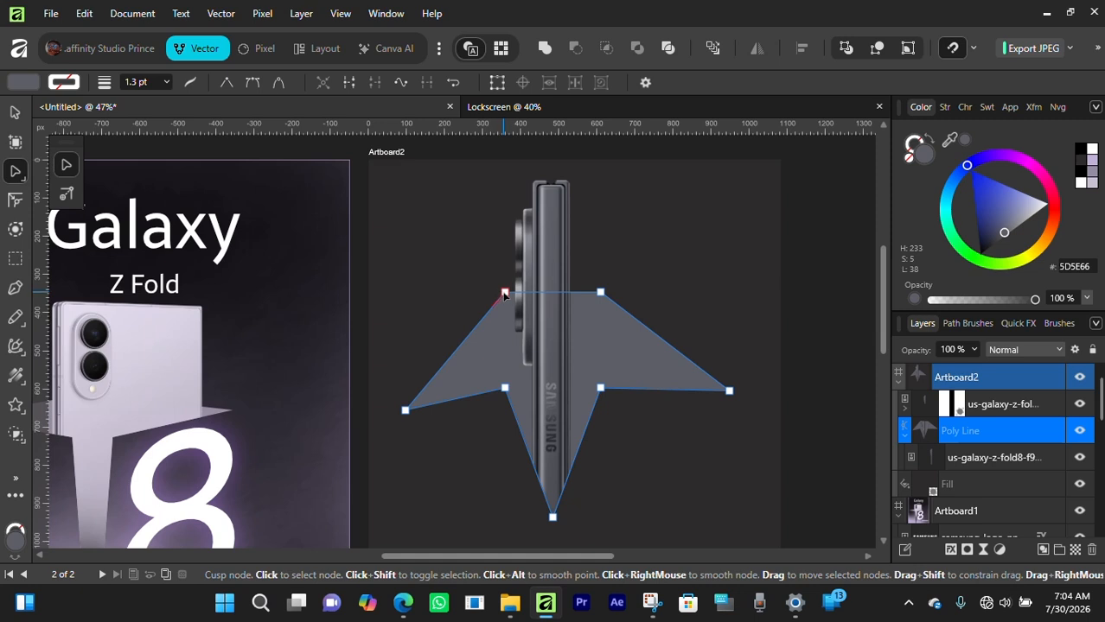
pyautogui.moveTo(503, 296); pyautogui.dragTo(666, 247)
pyautogui.moveTo(570, 363); pyautogui.dragTo(569, 309)
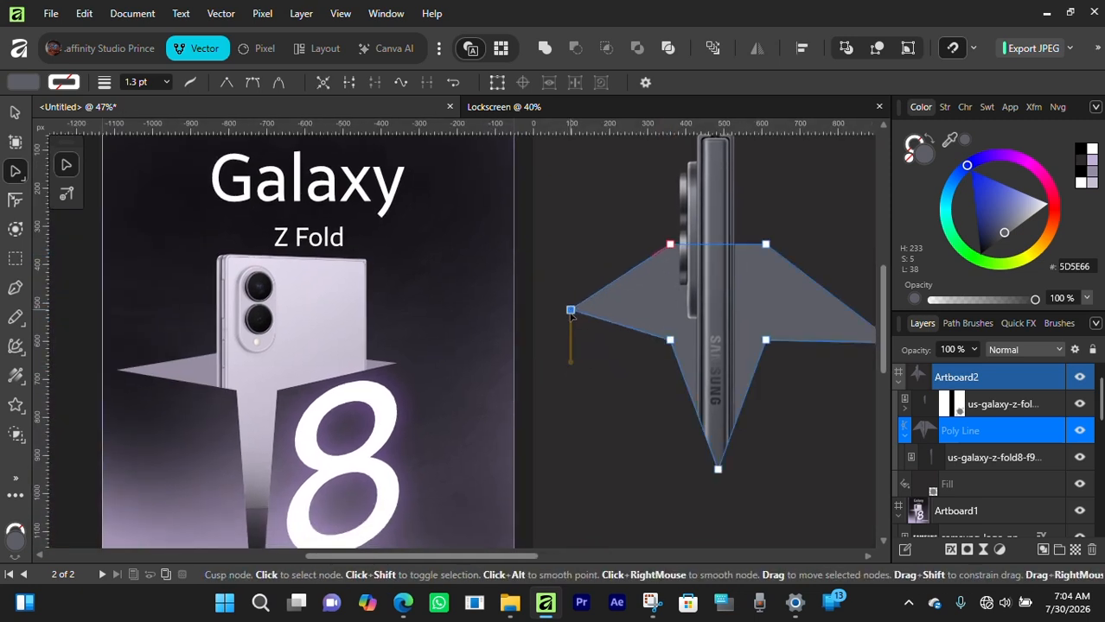
pyautogui.moveTo(666, 318); pyautogui.dragTo(548, 340)
pyautogui.moveTo(774, 363); pyautogui.dragTo(753, 316)
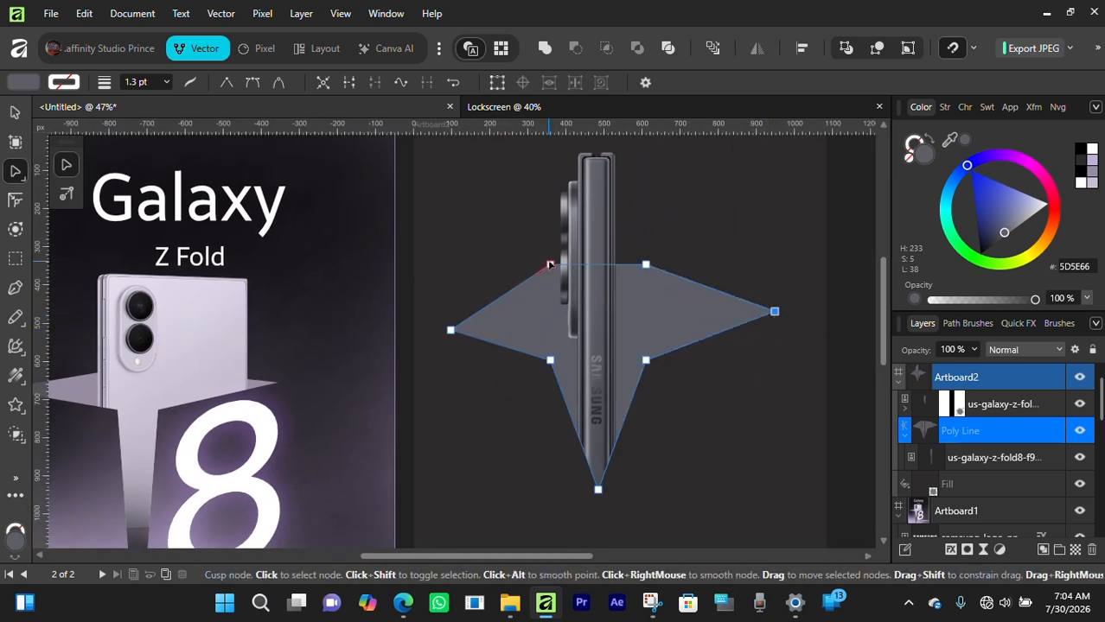
# Move the star's upper-left inner node behind the phone and extend its lower tip down to the artboard's bottom.
pyautogui.moveTo(550, 264); pyautogui.dragTo(571, 441)
pyautogui.scroll(-5, 642, 289)
pyautogui.moveTo(589, 252); pyautogui.dragTo(572, 402)
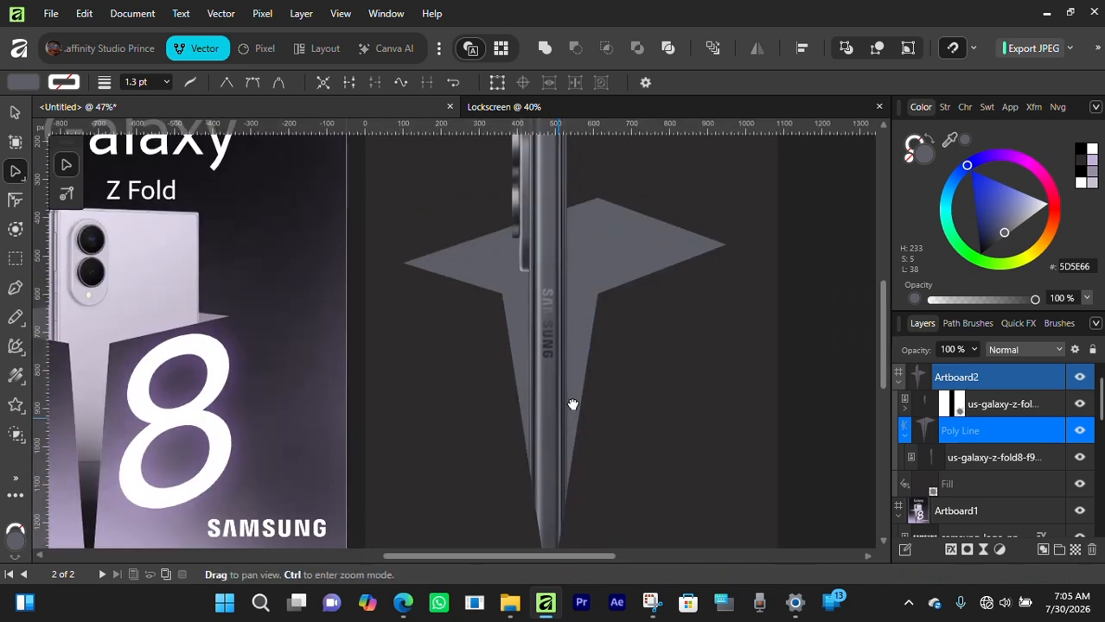
pyautogui.moveTo(563, 323); pyautogui.dragTo(615, 378)
pyautogui.moveTo(655, 343); pyautogui.dragTo(681, 284)
pyautogui.click(15, 113)
pyautogui.scroll(-2, 571, 291)
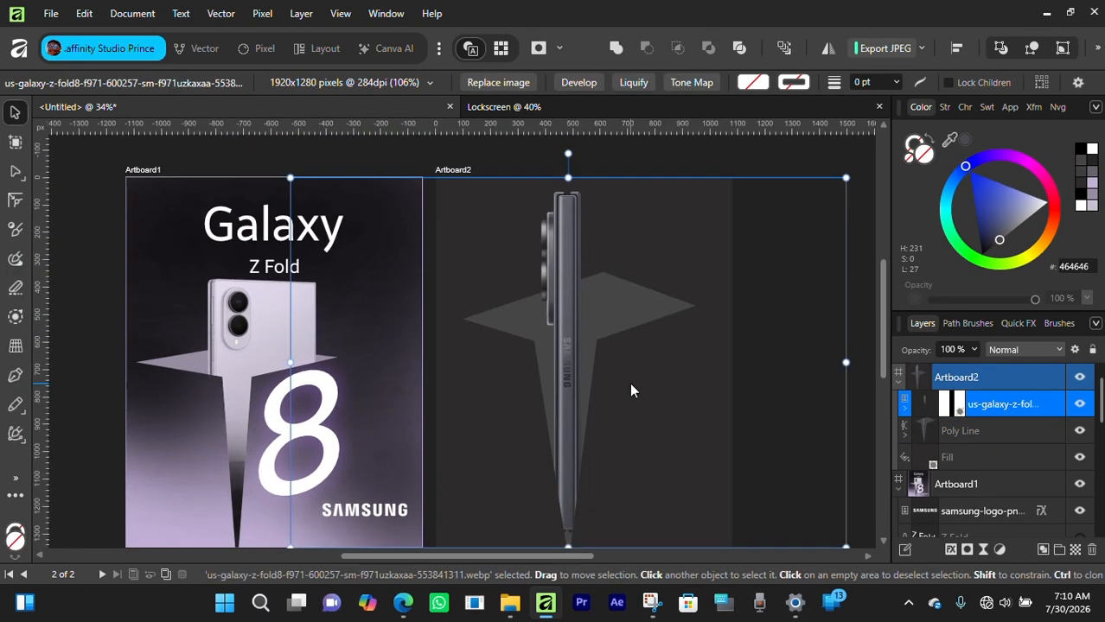
# Paint soft dark shading over the upper part of Artboard2 and place its pixel layer below the star.
pyautogui.press('b')
pyautogui.click(1079, 204)
pyautogui.click(1080, 196)
pyautogui.moveTo(681, 216)
pyautogui.mouseDown()
pyautogui.moveTo(478, 266)
pyautogui.moveTo(604, 274)
pyautogui.mouseUp()
pyautogui.click(15, 112)
pyautogui.moveTo(918, 399); pyautogui.dragTo(929, 444)
pyautogui.click(782, 367)
# Darken the pixel layer behind the star and phone with a large soft black #000000 brush stroke.
pyautogui.doubleClick(658, 309)
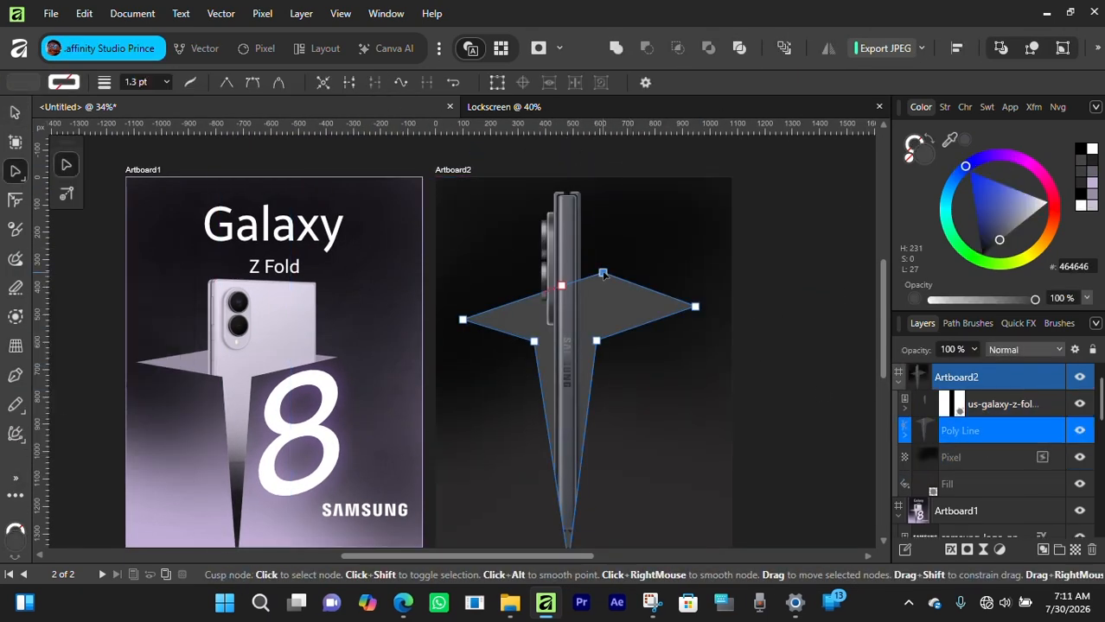
pyautogui.press('Escape')
pyautogui.moveTo(598, 380); pyautogui.dragTo(603, 357)
pyautogui.click(603, 357)
pyautogui.press('b')
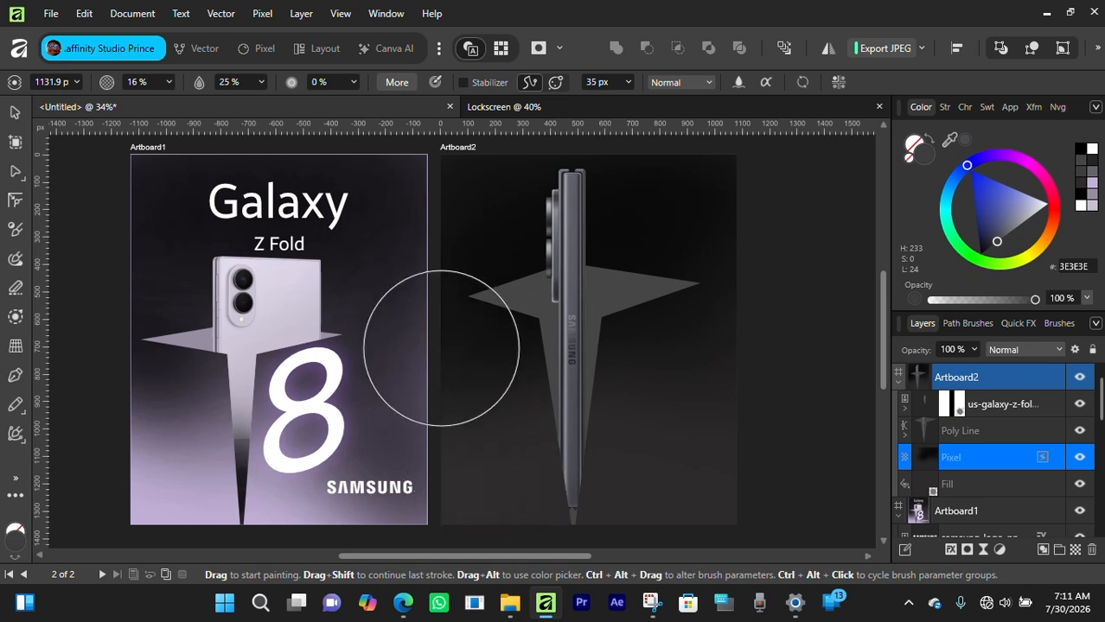
pyautogui.click(1082, 148)
pyautogui.moveTo(511, 319); pyautogui.dragTo(659, 331)
pyautogui.press('[')
pyautogui.press('[')
pyautogui.press('[')
pyautogui.press('[')
pyautogui.press('[')
pyautogui.press('v')
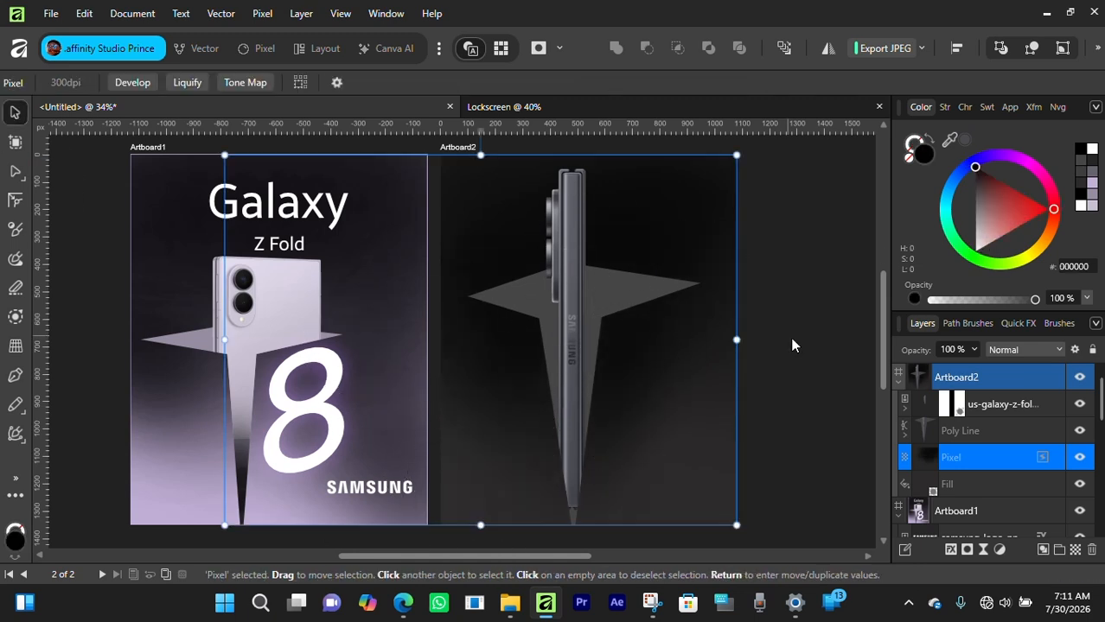
# Tilt the masked phone image and its clipped copy slightly clockwise together and lower them into the star.
pyautogui.click(792, 343)
pyautogui.scroll(1, 792, 343)
pyautogui.click(994, 404)
pyautogui.click(903, 436)
pyautogui.keyDown('ctrl'); pyautogui.click(995, 457); pyautogui.keyUp('ctrl')
pyautogui.moveTo(571, 197); pyautogui.dragTo(591, 209)
pyautogui.moveTo(585, 276); pyautogui.dragTo(607, 269)
pyautogui.hotkey('ctrl', 'z')
pyautogui.scroll(-1, 608, 270)
pyautogui.moveTo(584, 207); pyautogui.dragTo(584, 178)
pyautogui.moveTo(588, 223); pyautogui.dragTo(581, 257)
pyautogui.click(778, 315)
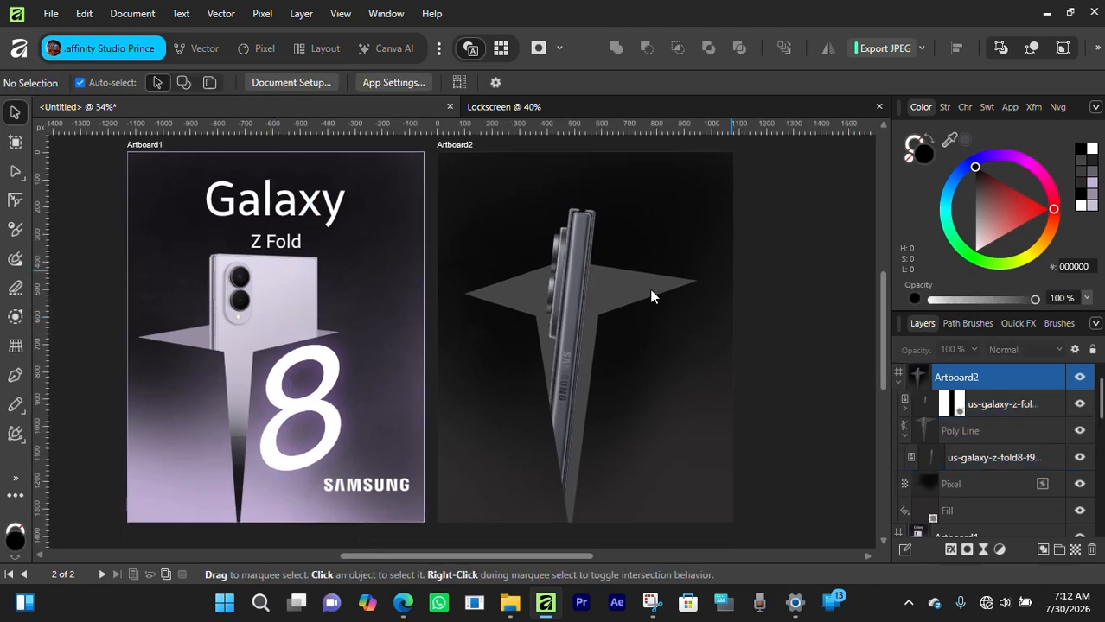
# Copy the Galaxy and Z Fold texts from Artboard1 onto Artboard2.
pyautogui.scroll(1, 651, 296)
pyautogui.moveTo(273, 149); pyautogui.dragTo(278, 266)
pyautogui.hotkey('ctrl', 'c')
pyautogui.click(454, 163)
pyautogui.hotkey('ctrl', 'v')
# Lock the painted background layer and shift the star with its phone images down and toward Artboard2's left edge.
pyautogui.moveTo(796, 300); pyautogui.dragTo(512, 444)
pyautogui.hotkey('ctrl', 'l')
pyautogui.hotkey('shift', 'Down')
pyautogui.hotkey('shift', 'Down')
pyautogui.hotkey('shift', 'Down')
pyautogui.hotkey('shift', 'Down')
pyautogui.hotkey('shift', 'Down')
pyautogui.hotkey('shift', 'Down')
pyautogui.hotkey('shift', 'Down')
pyautogui.hotkey('shift', 'Down')
pyautogui.hotkey('shift', 'Down')
pyautogui.hotkey('shift', 'Down')
pyautogui.hotkey('shift', 'Down')
pyautogui.hotkey('shift', 'Left')
pyautogui.hotkey('shift', 'Left')
pyautogui.hotkey('shift', 'Left')
pyautogui.hotkey('shift', 'Left')
pyautogui.hotkey('shift', 'Left')
pyautogui.hotkey('shift', 'Left')
pyautogui.hotkey('shift', 'Left')
pyautogui.hotkey('shift', 'Left')
pyautogui.hotkey('shift', 'Left')
pyautogui.hotkey('shift', 'Left')
pyautogui.hotkey('shift', 'Left')
pyautogui.hotkey('shift', 'Left')
pyautogui.hotkey('shift', 'Left')
pyautogui.hotkey('shift', 'Left')
pyautogui.hotkey('shift', 'Left')
pyautogui.click(654, 328)
pyautogui.moveTo(655, 330); pyautogui.dragTo(666, 303)
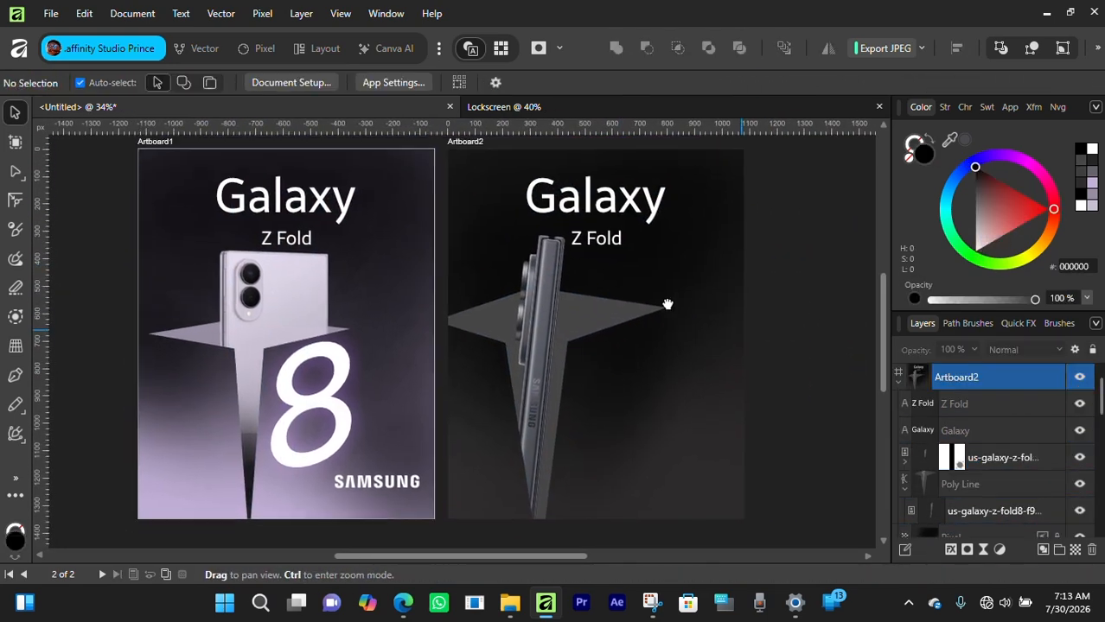
# Copy the glowing 8 from Artboard1 onto Artboard2.
pyautogui.click(316, 397)
pyautogui.hotkey('ctrl', 'c')
pyautogui.click(645, 350)
pyautogui.hotkey('ctrl', 'v')
# Recolour the copied 8's outer glow with a colour sampled from the dark phone image.
pyautogui.click(1042, 376)
pyautogui.hscroll(1, 457, 525)
pyautogui.hscroll(2, 456, 523)
pyautogui.click(836, 343)
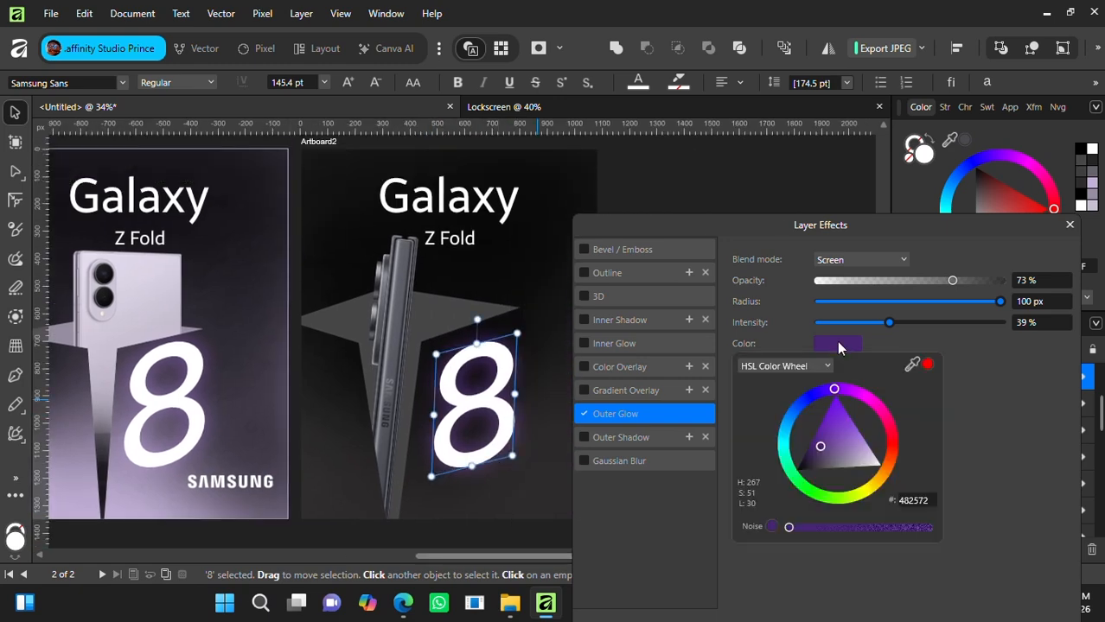
pyautogui.moveTo(912, 364); pyautogui.dragTo(398, 346)
pyautogui.click(1003, 232)
pyautogui.click(1070, 225)
# Copy the SAMSUNG logo from Artboard1 onto Artboard2 below the 8.
pyautogui.hscroll(-1, 518, 389)
pyautogui.click(307, 459)
pyautogui.hotkey('ctrl', 'c')
pyautogui.hotkey('ctrl', 'v')
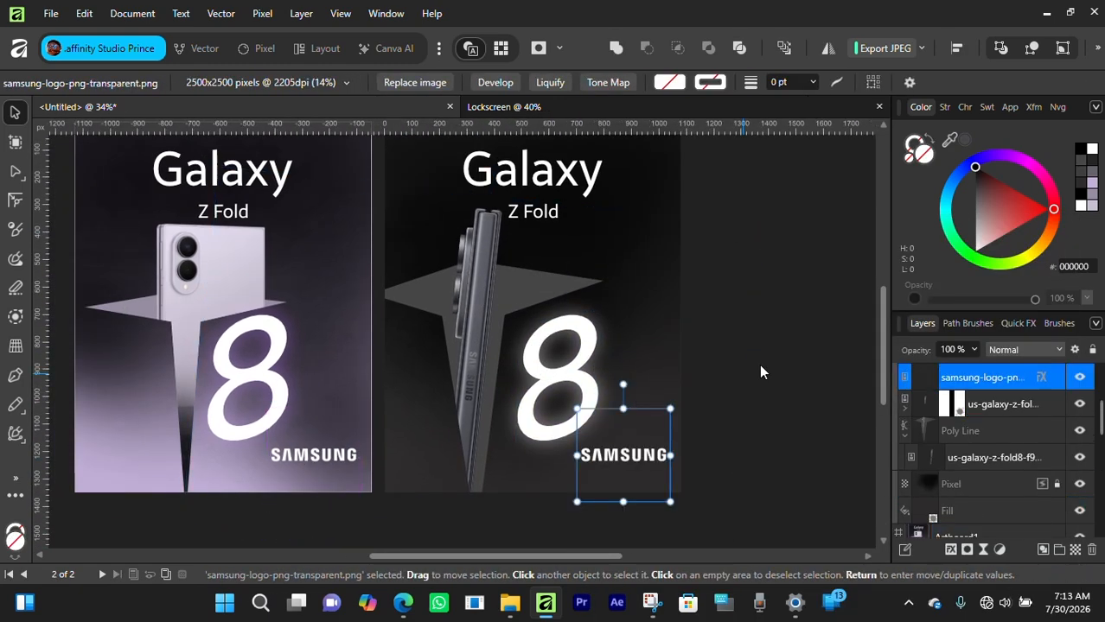
pyautogui.click(762, 370)
# Paint soft black shading over the star's lower tip and clip its layer inside the star below the phone copy.
pyautogui.moveTo(610, 284); pyautogui.dragTo(626, 328)
pyautogui.moveTo(596, 368); pyautogui.dragTo(613, 330)
pyautogui.click(931, 399)
pyautogui.click(951, 431)
pyautogui.press('b')
pyautogui.click(1079, 149)
pyautogui.moveTo(493, 445); pyautogui.dragTo(500, 520)
pyautogui.press('v')
pyautogui.moveTo(985, 431)
pyautogui.mouseDown()
pyautogui.moveTo(987, 496)
pyautogui.moveTo(977, 496)
pyautogui.mouseUp()
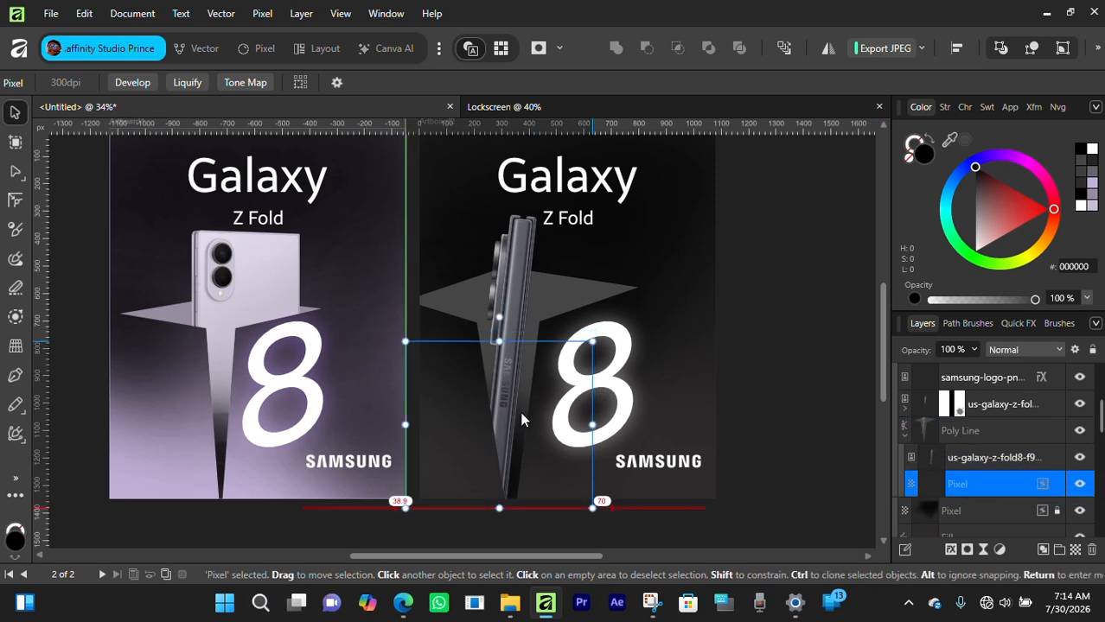
# Select the masked phone image and toggle its visibility off and on to compare it with the clipped copy.
pyautogui.hotkey('ctrl', 'd')
pyautogui.hotkey('ctrl', '=')
pyautogui.hotkey('ctrl', '=')
pyautogui.hotkey('ctrl', '-')
pyautogui.click(547, 334)
pyautogui.doubleClick(1079, 404)
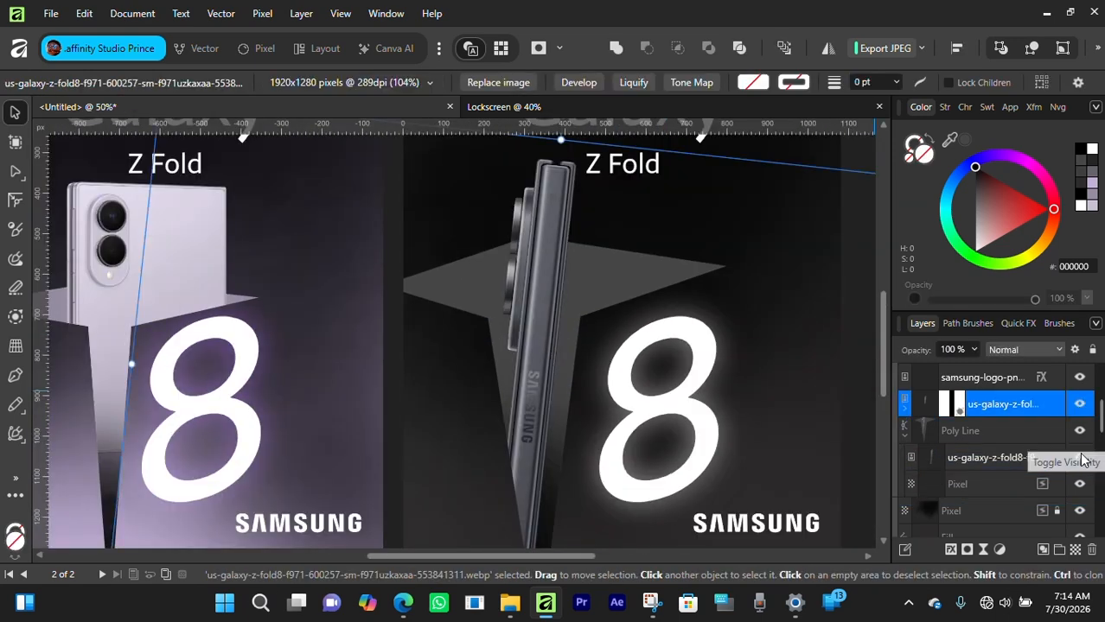
# Toggle the clipped phone copy's visibility off and on, and rename the masked phone image layer above the star as Top.
pyautogui.doubleClick(1079, 457)
pyautogui.hotkey('ctrl', '-')
pyautogui.moveTo(686, 293); pyautogui.dragTo(713, 307)
pyautogui.doubleClick(1002, 404)
pyautogui.write('Top')
pyautogui.press('Return')
# Rename the phone copy clipped inside the star's Poly Line layer as Inner and clear the selection.
pyautogui.click(962, 459)
pyautogui.doubleClick(962, 458)
pyautogui.write('Inner')
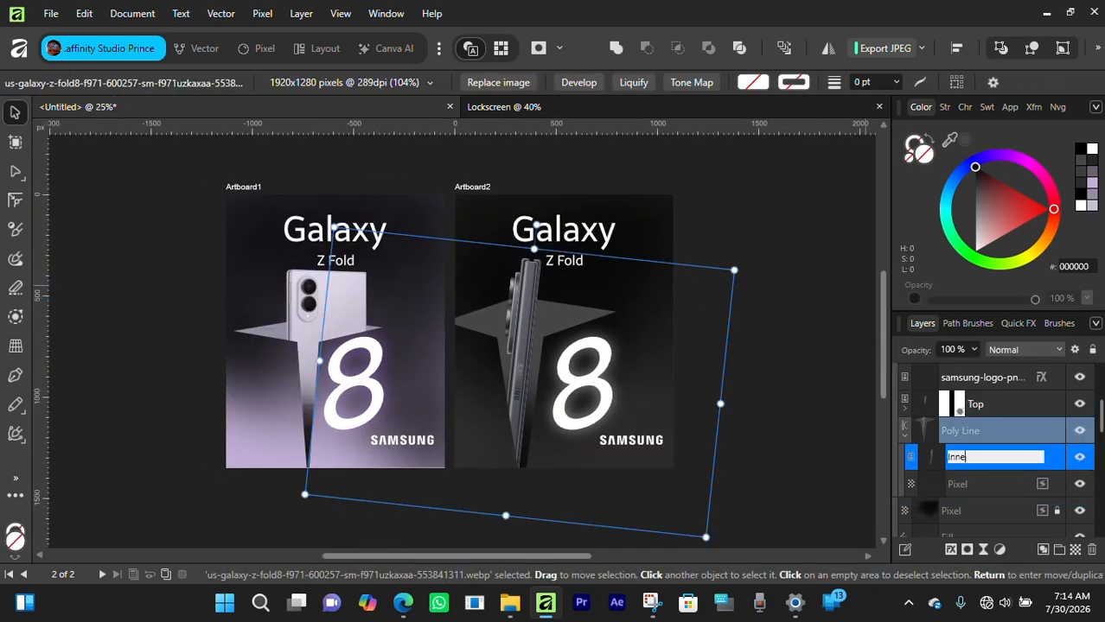
pyautogui.press('Return')
pyautogui.hotkey('ctrl', 'd')
pyautogui.moveTo(591, 263); pyautogui.dragTo(609, 277)
pyautogui.hotkey('ctrl', '=')
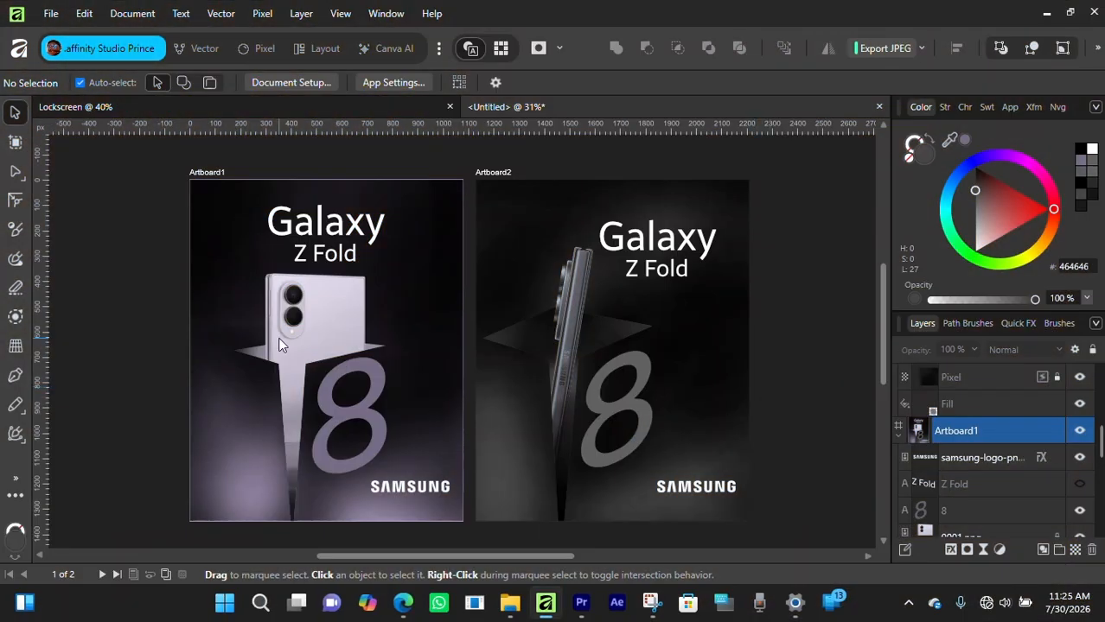
# Examine both Galaxy Z Fold 8 posters side by side, checking the phones, star cut-outs, lettering and background glows up close.
pyautogui.scroll(-1, 278, 336)
pyautogui.scroll(2, 270, 281)
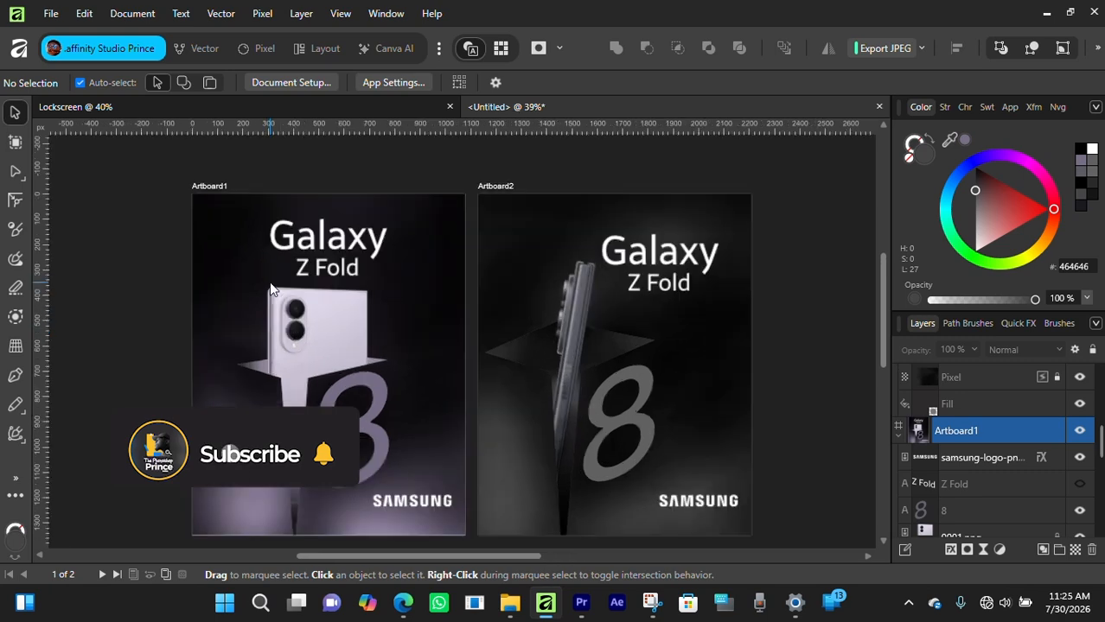
pyautogui.scroll(-2, 269, 280)
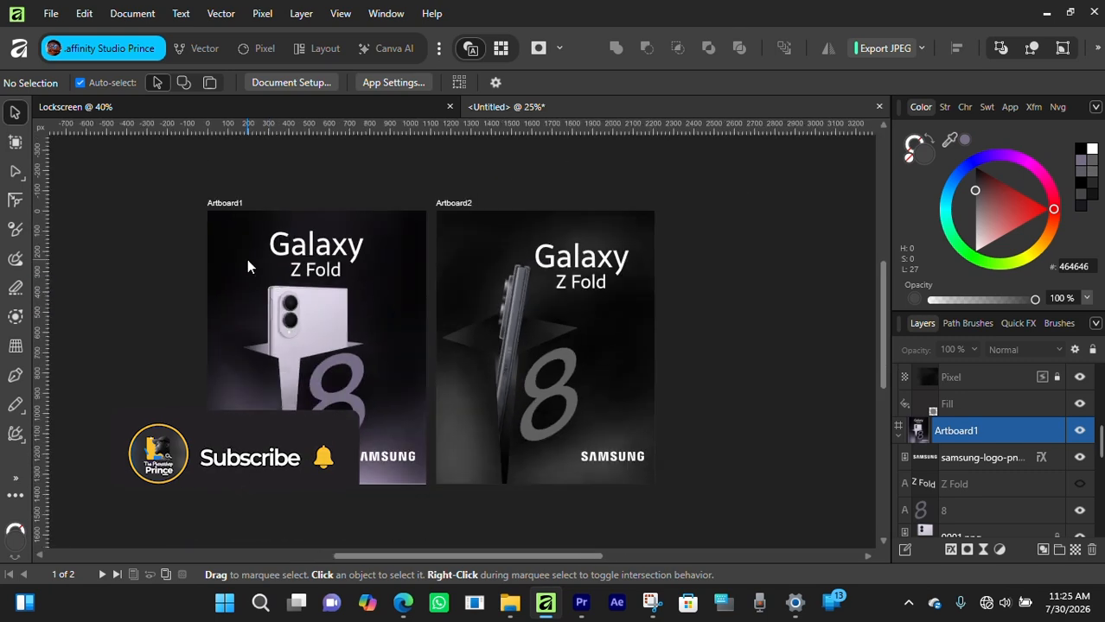
pyautogui.scroll(2, 247, 261)
pyautogui.scroll(-2, 275, 269)
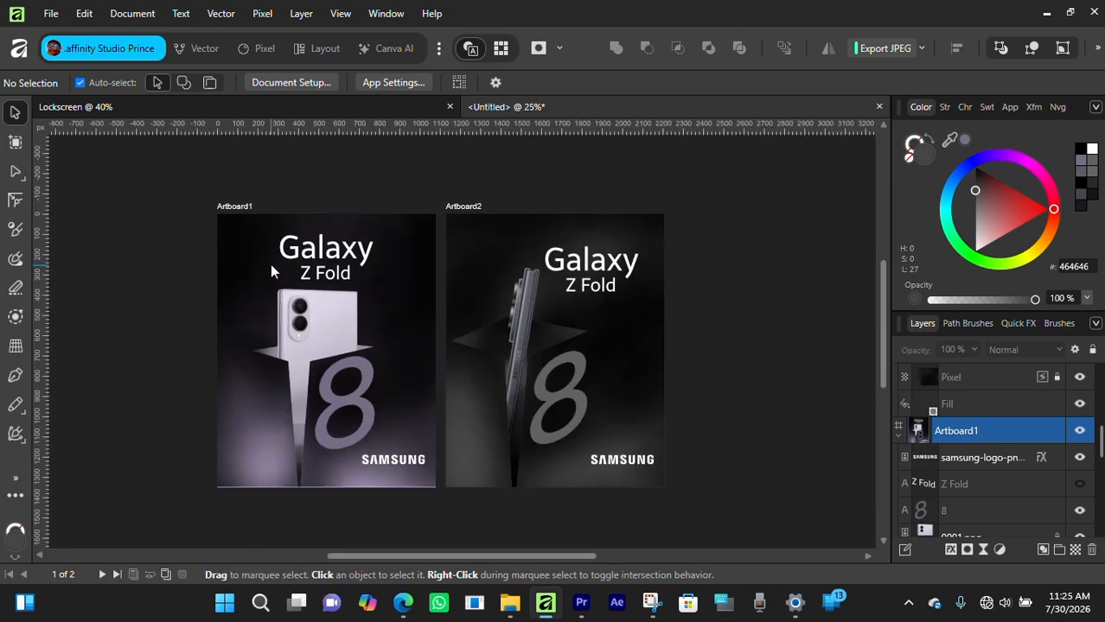
pyautogui.scroll(-1, 269, 259)
pyautogui.scroll(2, 264, 275)
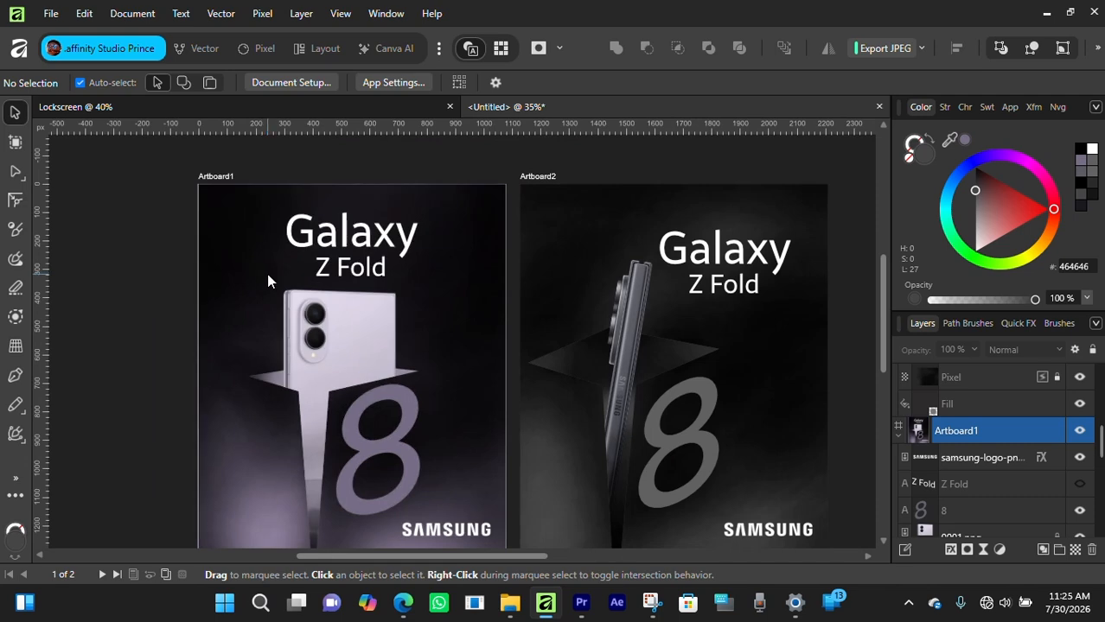
pyautogui.scroll(2, 268, 280)
pyautogui.press('space')
pyautogui.moveTo(521, 361); pyautogui.dragTo(509, 295)
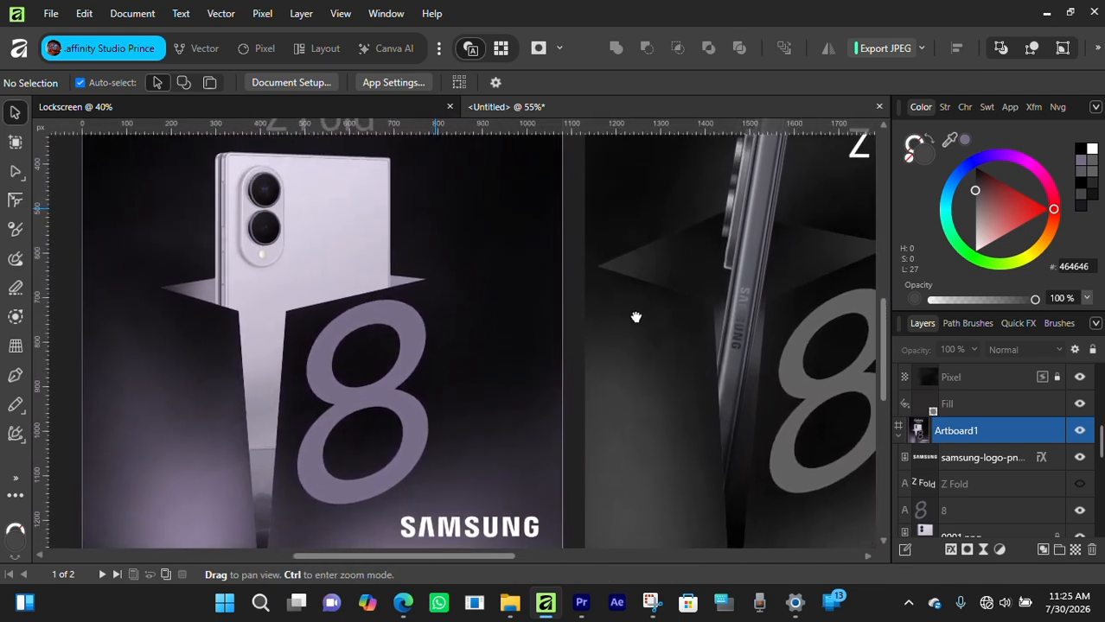